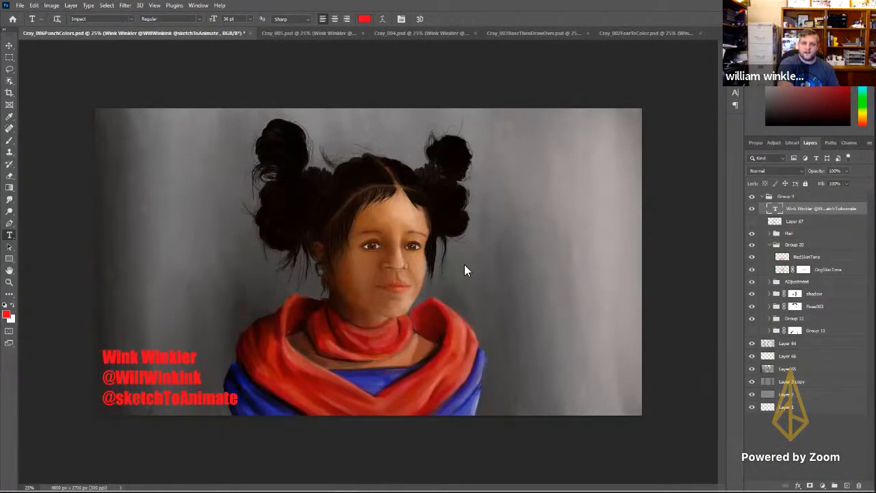
# Step: Switch to the Cray_002FearToColor.psd document and hide the ClothColor, moreShadows, ClothLight, touch, RethinkHair and LightShapes layers and groups
pyautogui.click(645, 33)
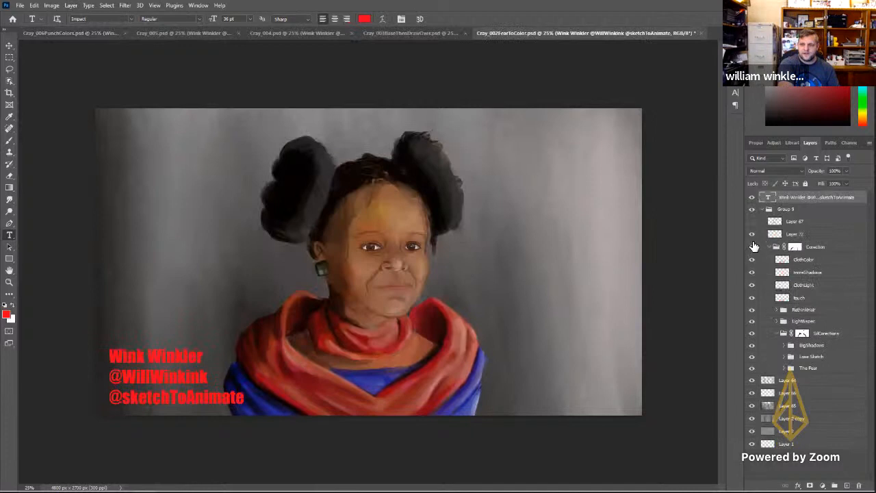
pyautogui.click(752, 261)
pyautogui.click(752, 273)
pyautogui.click(753, 286)
pyautogui.click(752, 299)
pyautogui.click(752, 311)
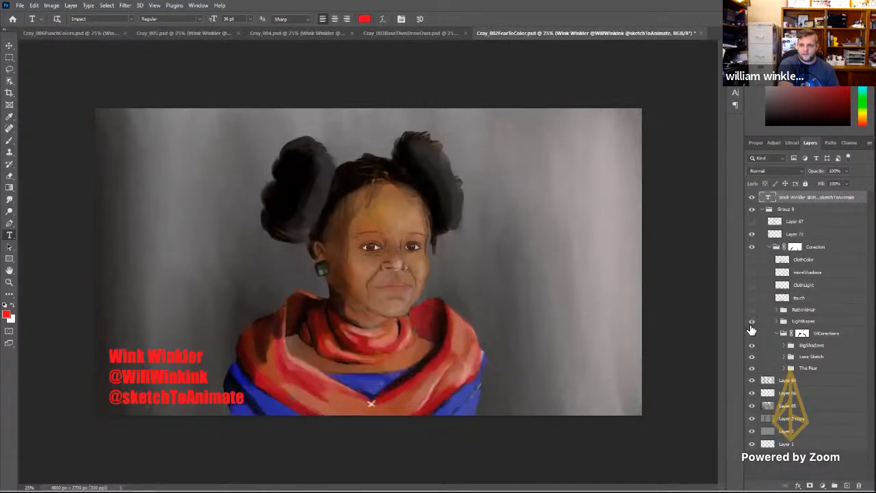
pyautogui.click(752, 322)
# Step: Hide the BigShadows group and the sketch group inside SilCorections so only The Fear colour block-in is shown
pyautogui.click(753, 334)
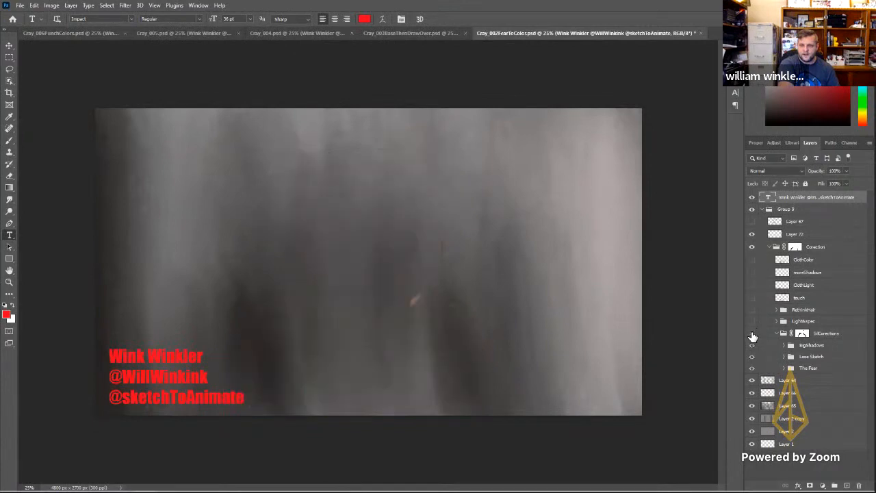
pyautogui.click(753, 334)
pyautogui.click(752, 345)
pyautogui.click(752, 357)
pyautogui.click(752, 367)
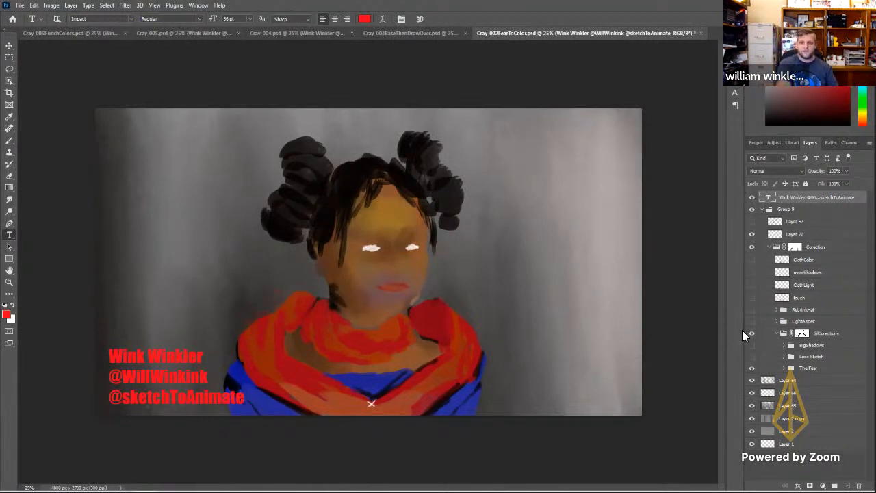
# Step: Compare the painting with and without background Layer 65, and show the sketch group over the colour block-in
pyautogui.click(753, 406)
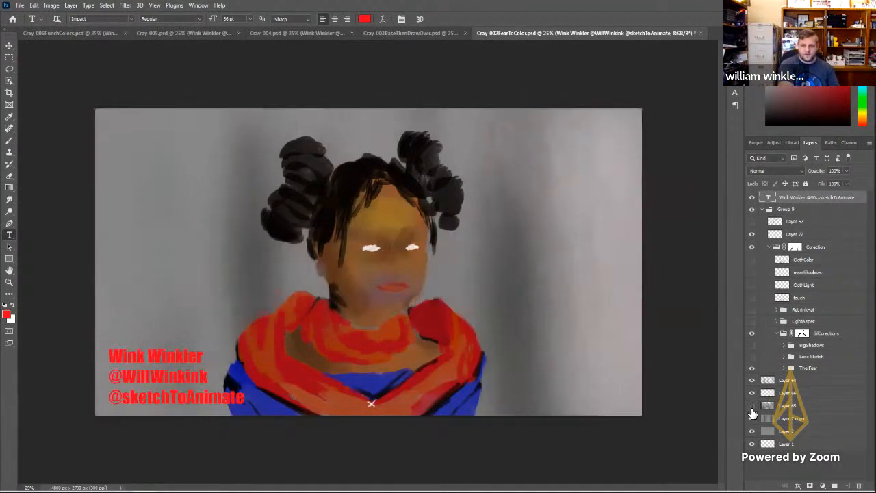
pyautogui.click(753, 406)
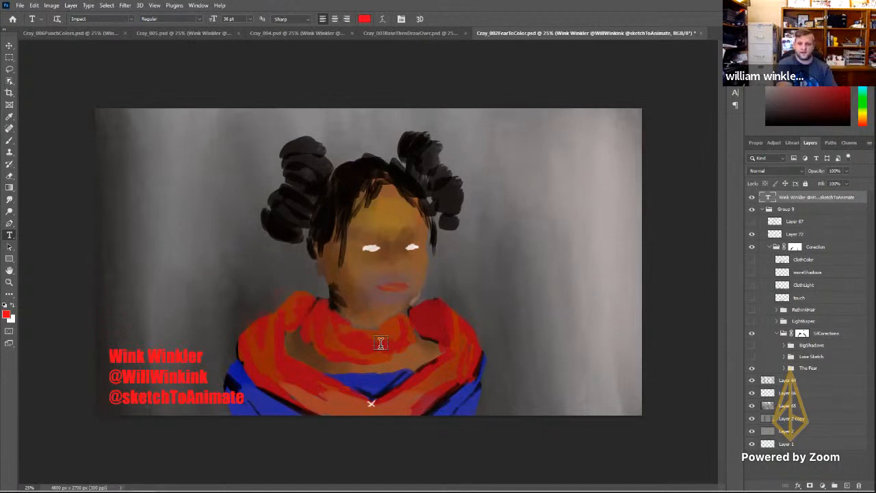
pyautogui.click(751, 357)
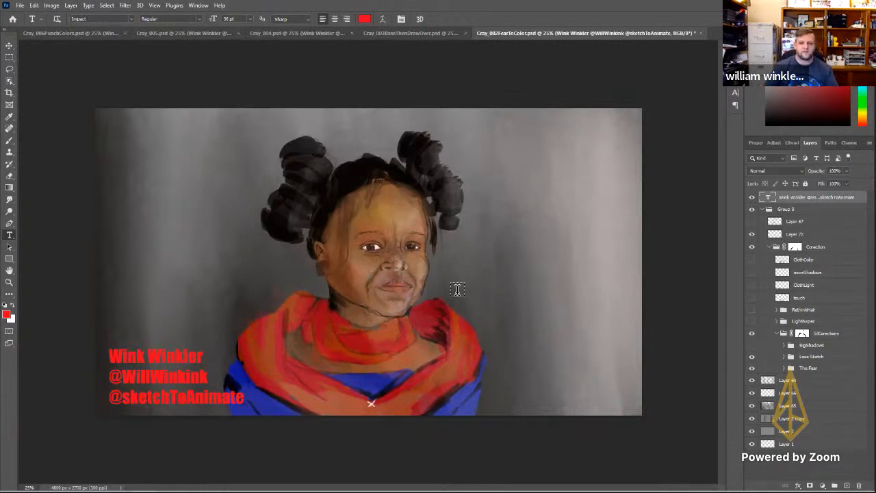
pyautogui.click(752, 357)
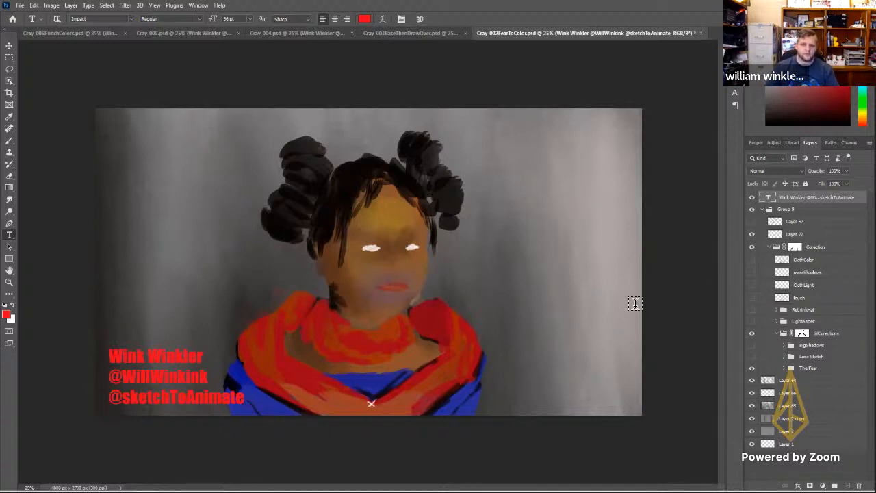
pyautogui.click(752, 367)
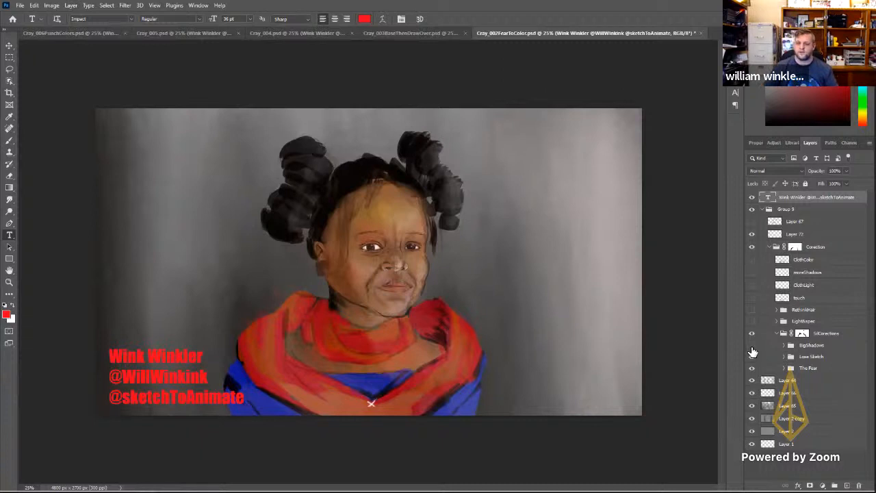
# Step: Compare the portrait with and without the BigShadows group, and leave both BigShadows and LightShapes visible
pyautogui.click(752, 346)
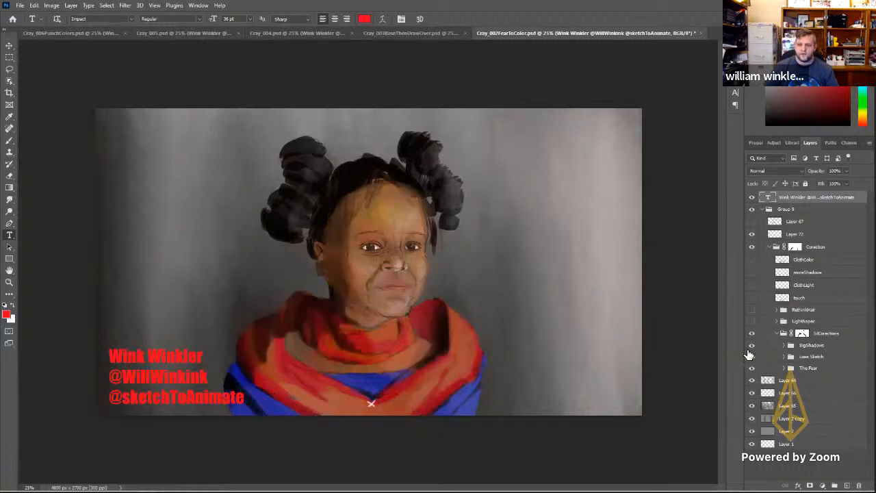
pyautogui.click(752, 346)
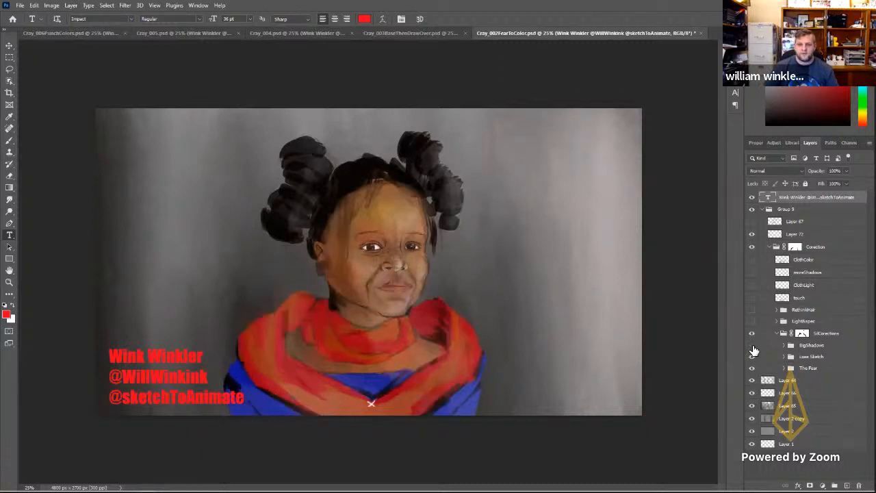
pyautogui.click(751, 347)
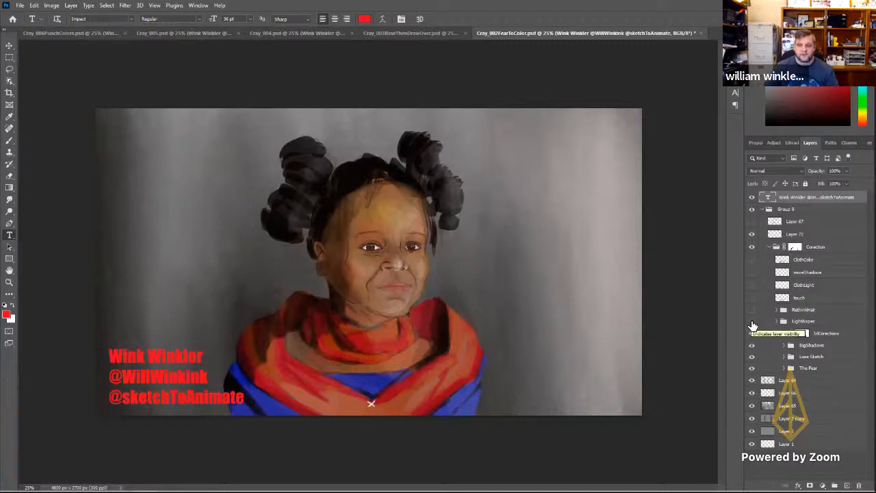
pyautogui.click(752, 331)
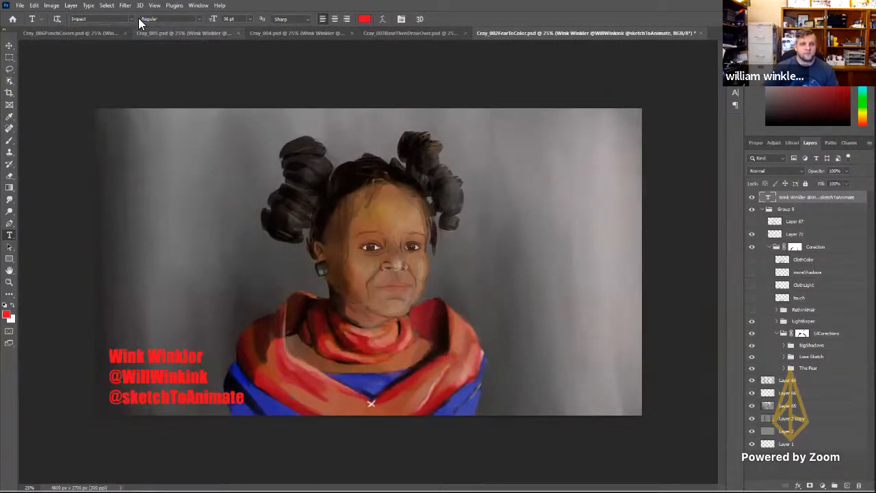
# Step: Browse the Brush tool's presets from Kyle's Inkbox down to Kyle's Paintbox bristle brushes, without rasterizing the text layer
pyautogui.click(9, 140)
pyautogui.click(66, 21)
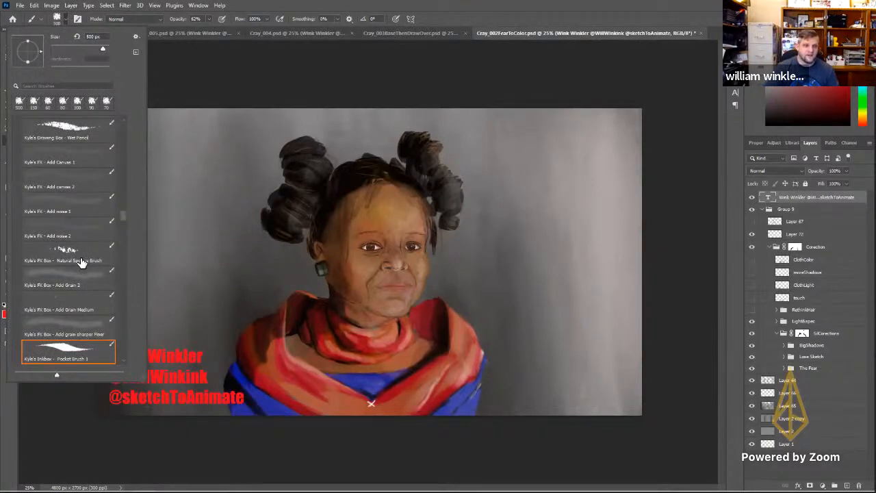
pyautogui.moveTo(125, 210); pyautogui.dragTo(123, 277)
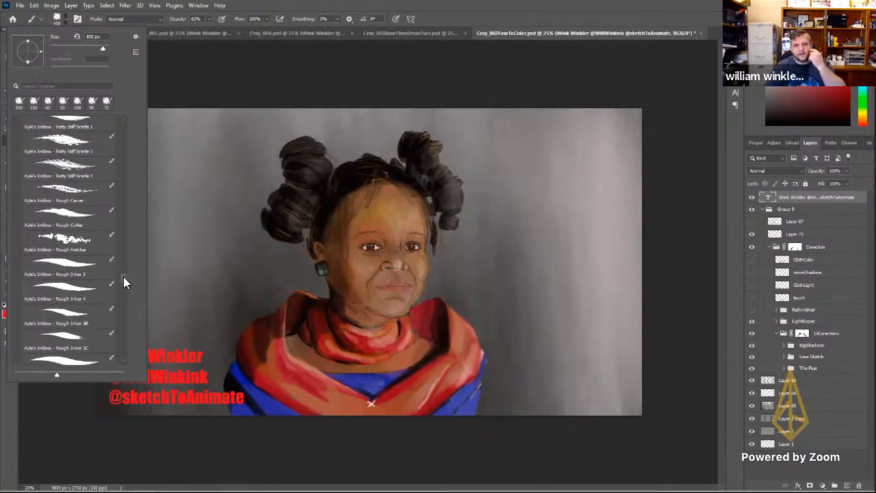
pyautogui.moveTo(123, 275); pyautogui.dragTo(127, 312)
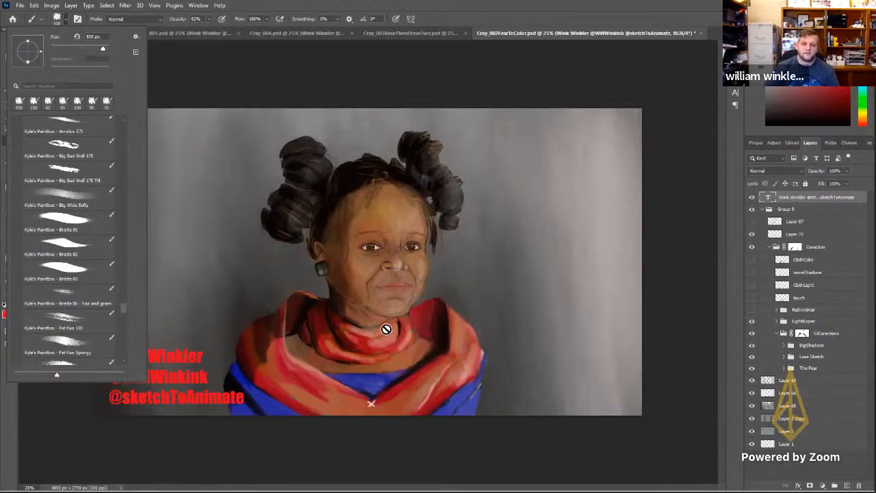
pyautogui.click(168, 74)
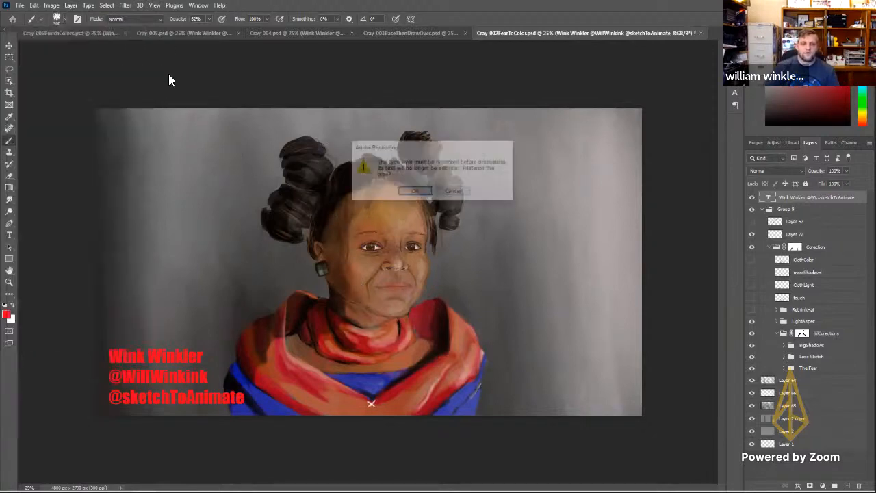
pyautogui.click(458, 193)
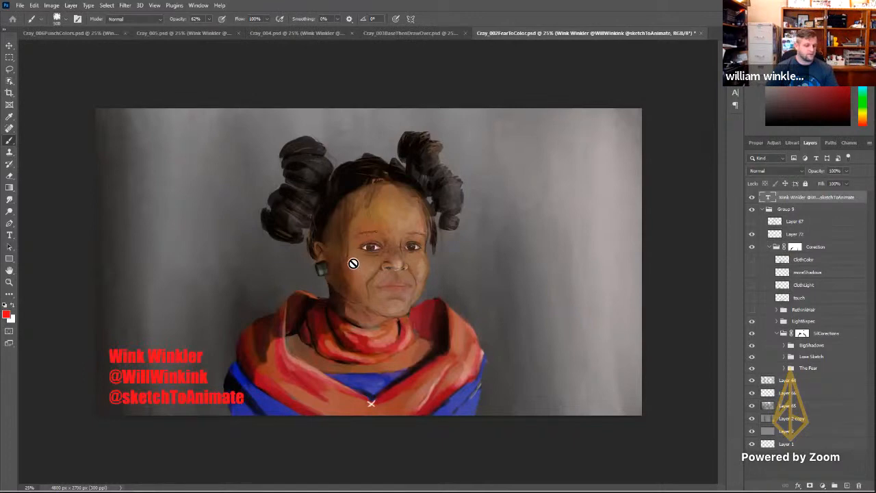
# Step: Examine the brushwork and sketch lines around the eyes and eyebrows at 200% zoom
pyautogui.hotkey('ctrl', '+')
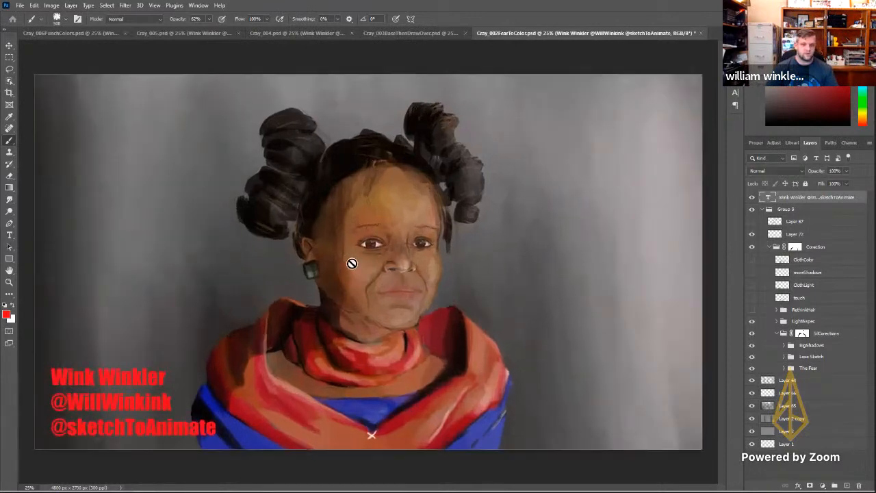
pyautogui.hotkey('ctrl', '+')
pyautogui.hotkey('ctrl', '+')
pyautogui.hotkey('ctrl', '+')
pyautogui.hotkey('ctrl', '+')
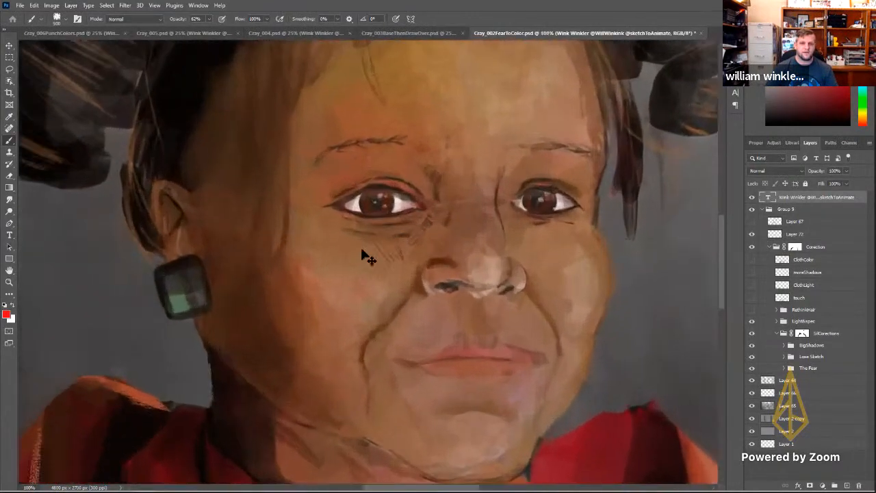
pyautogui.hotkey('ctrl', '+')
pyautogui.moveTo(403, 185); pyautogui.dragTo(337, 331)
pyautogui.moveTo(486, 231); pyautogui.dragTo(370, 267)
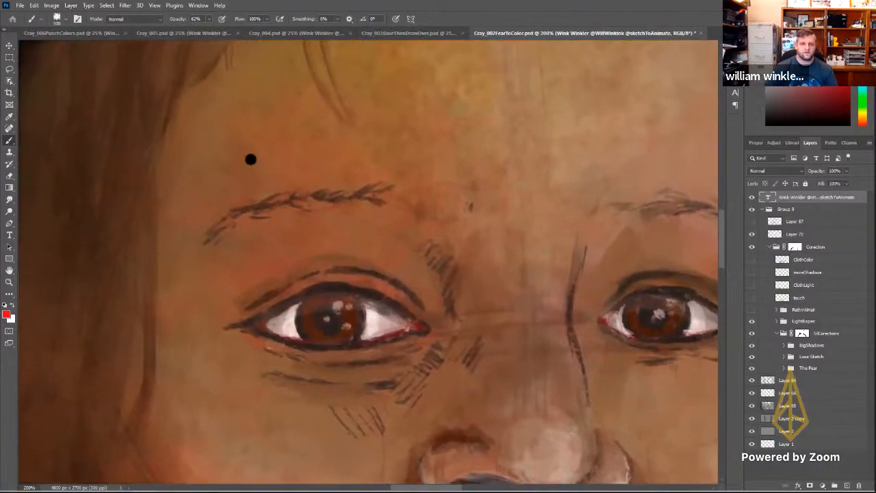
# Step: Make Layer 72 the active layer and reduce the brush size to 70 px
pyautogui.click(804, 223)
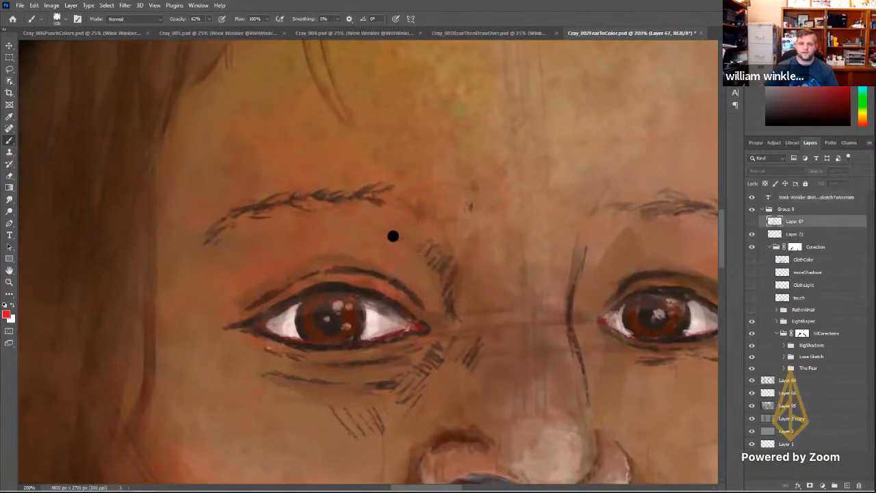
pyautogui.click(808, 235)
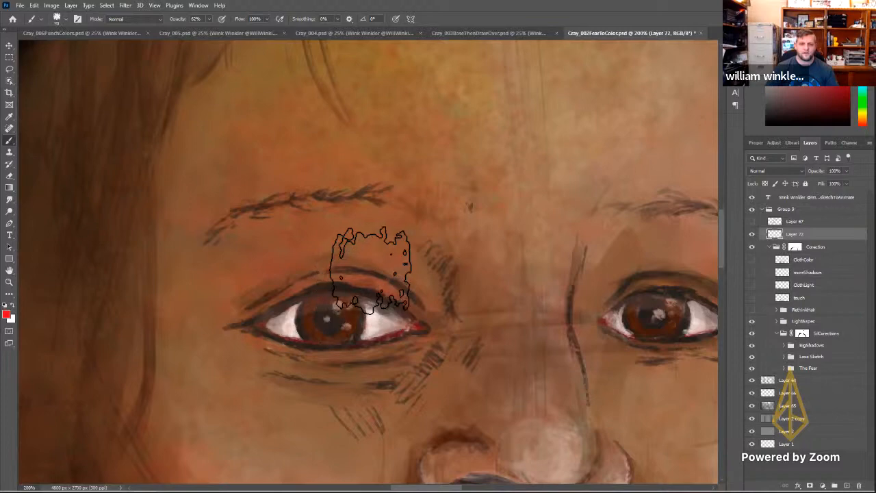
pyautogui.hotkey('ctrl', '+')
pyautogui.hotkey('ctrl', '+')
pyautogui.hotkey('ctrl', '-')
pyautogui.hotkey('ctrl', '-')
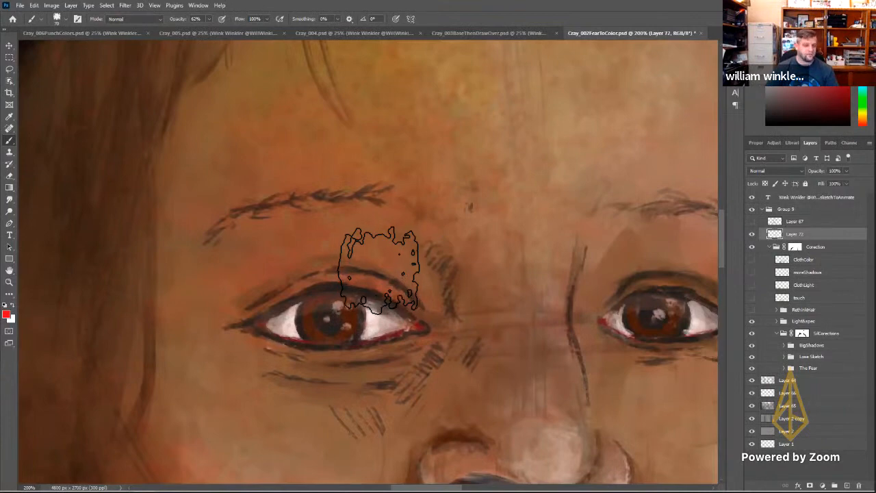
# Step: Sample skin tones above the eye and between the eyebrows, and swap the foreground and background colours
pyautogui.press('i')
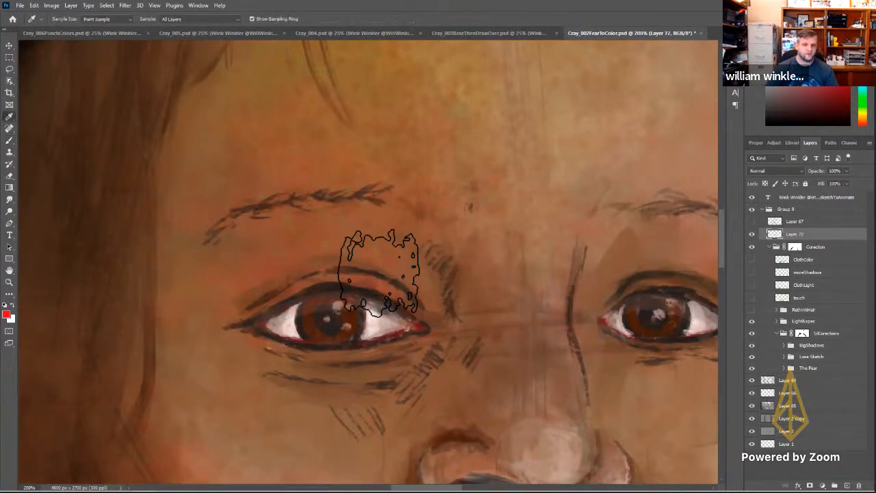
pyautogui.click(381, 241)
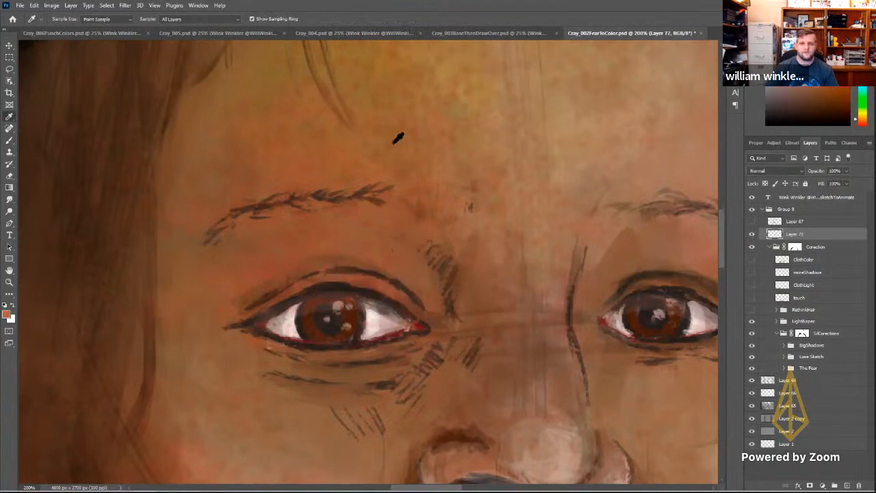
pyautogui.press('b')
pyautogui.press('i')
pyautogui.click(510, 198)
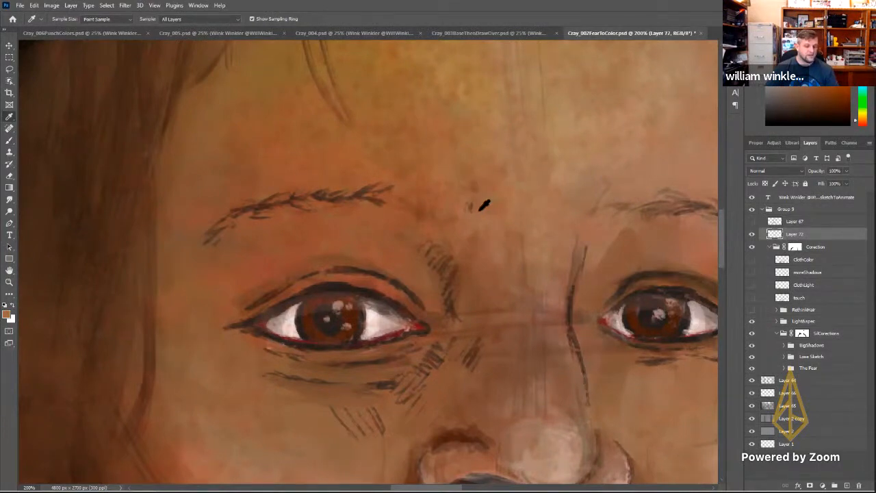
pyautogui.press('x')
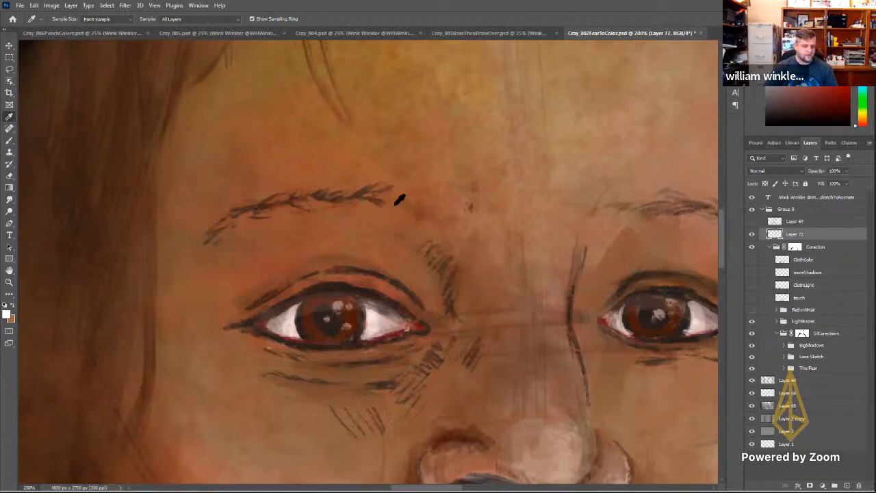
# Step: Compare the hair buns with and without the RethinkHair group, leaving it visible, and show the touch layer
pyautogui.scroll(-5, 399, 204)
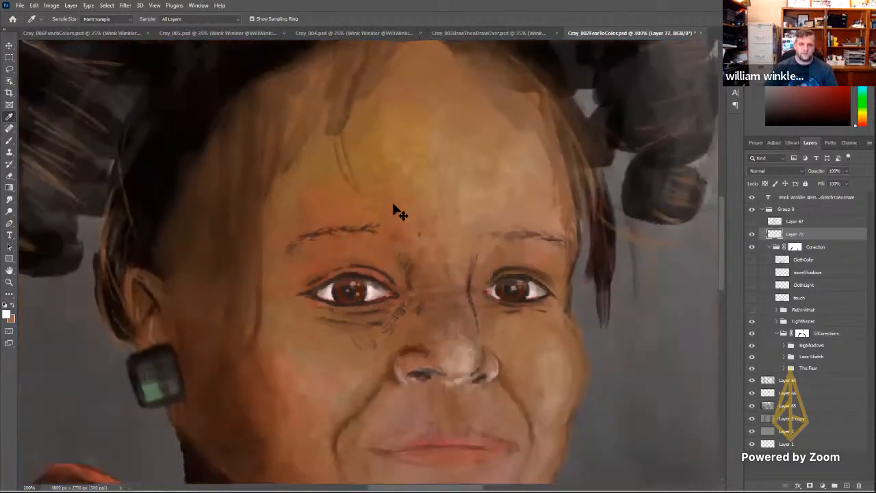
pyautogui.scroll(-2, 394, 209)
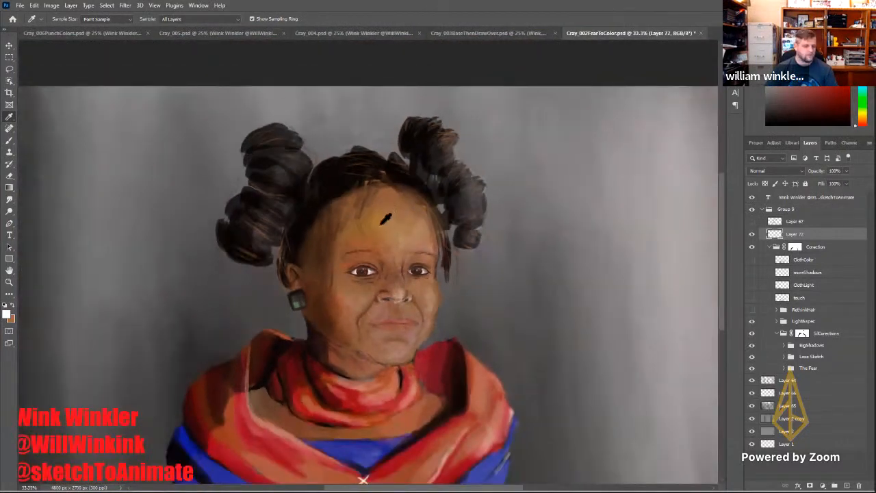
pyautogui.moveTo(402, 280); pyautogui.dragTo(421, 210)
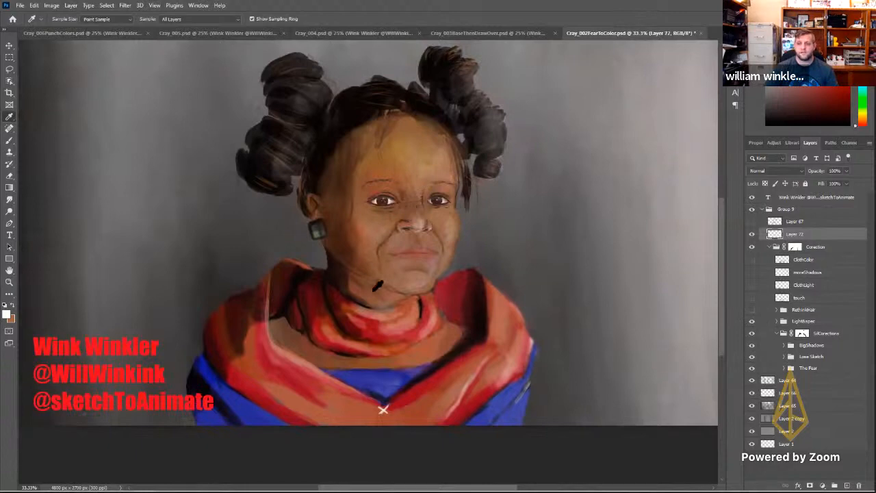
pyautogui.click(752, 310)
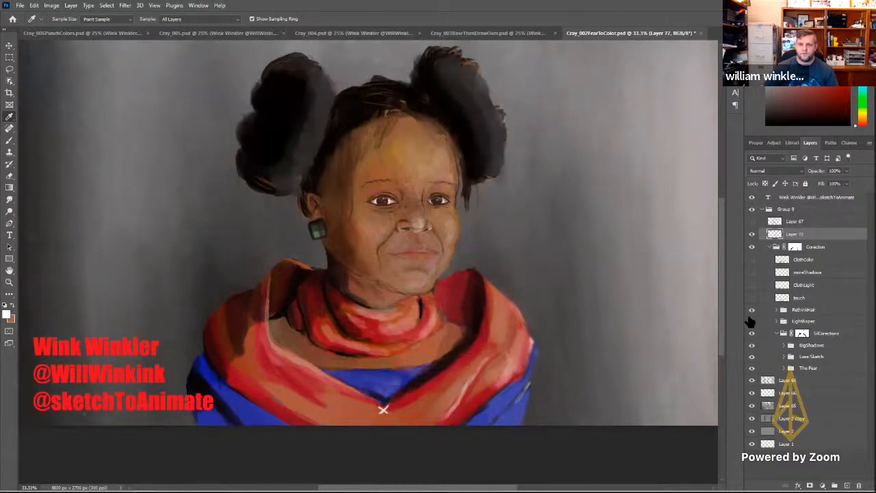
pyautogui.click(752, 311)
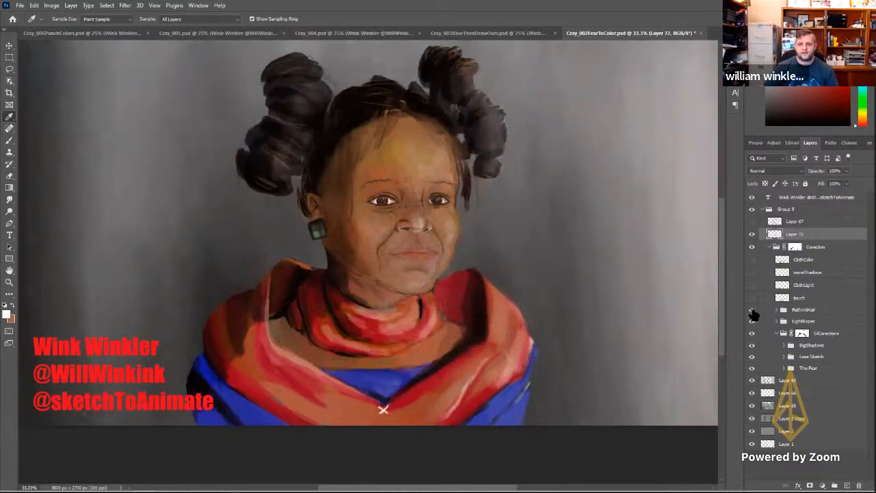
pyautogui.click(752, 311)
pyautogui.click(751, 311)
pyautogui.click(752, 311)
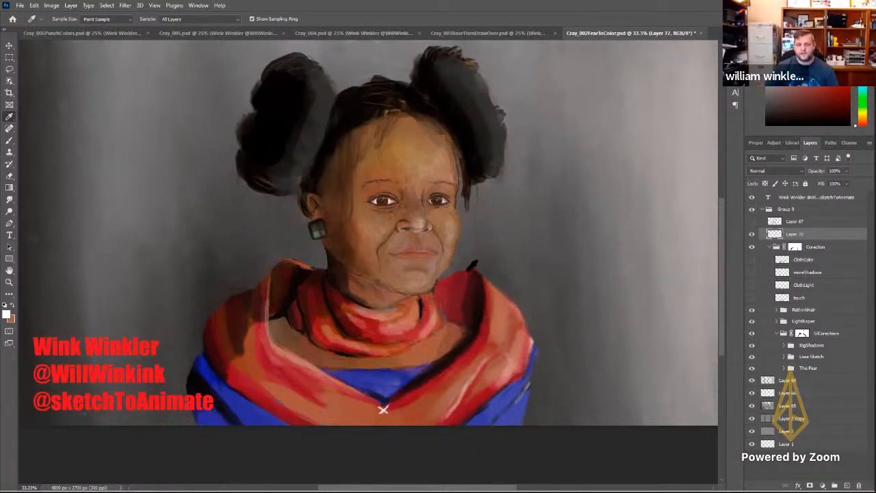
pyautogui.click(753, 302)
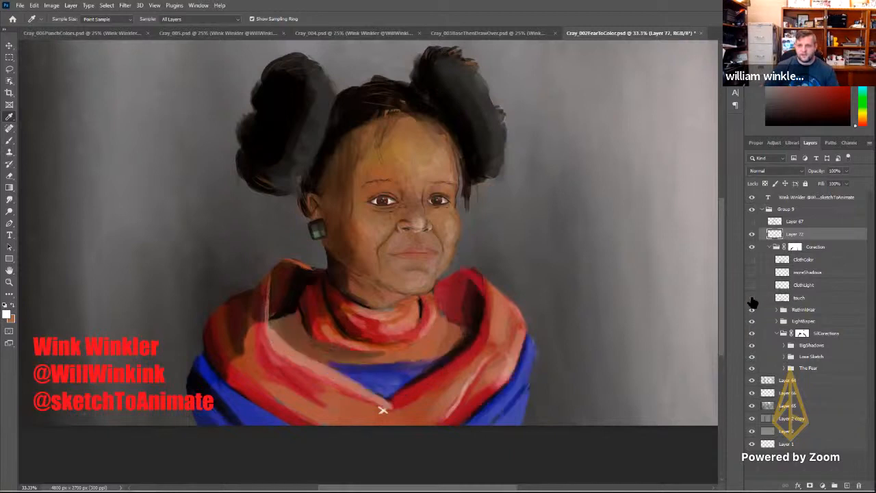
# Step: Compare the portrait with and without the touch and moreShadows layers, and leave the touch and ClothLight layers visible
pyautogui.click(752, 302)
pyautogui.click(752, 300)
pyautogui.click(753, 273)
pyautogui.click(753, 274)
pyautogui.click(752, 285)
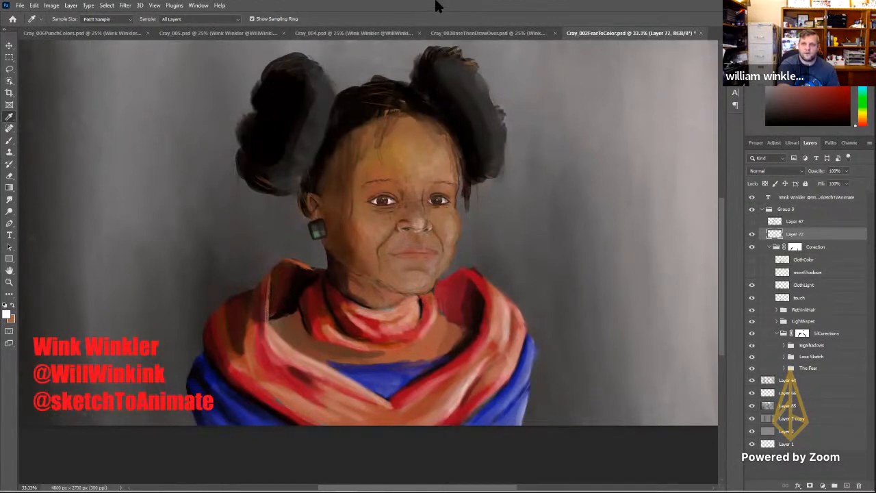
# Step: View the whole portrait at 25% zoom, switch to the Brush tool and enlarge the brush to 150 px
pyautogui.hotkey('ctrl', '-')
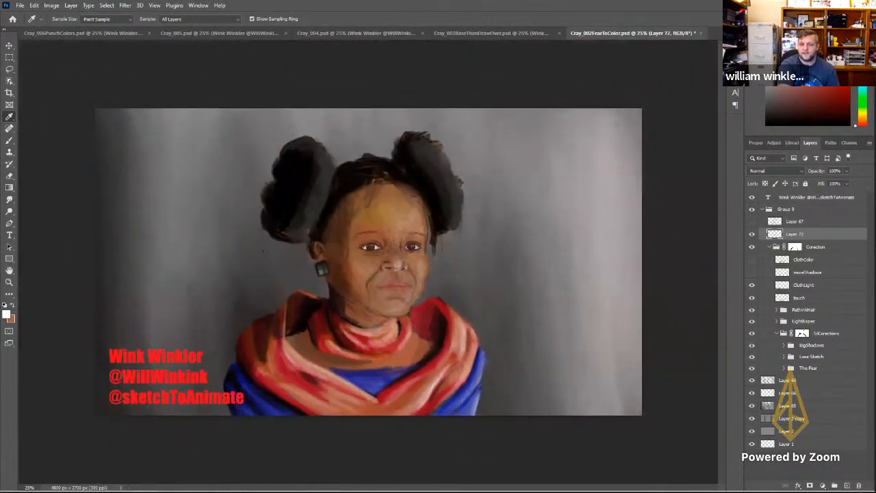
pyautogui.press('b')
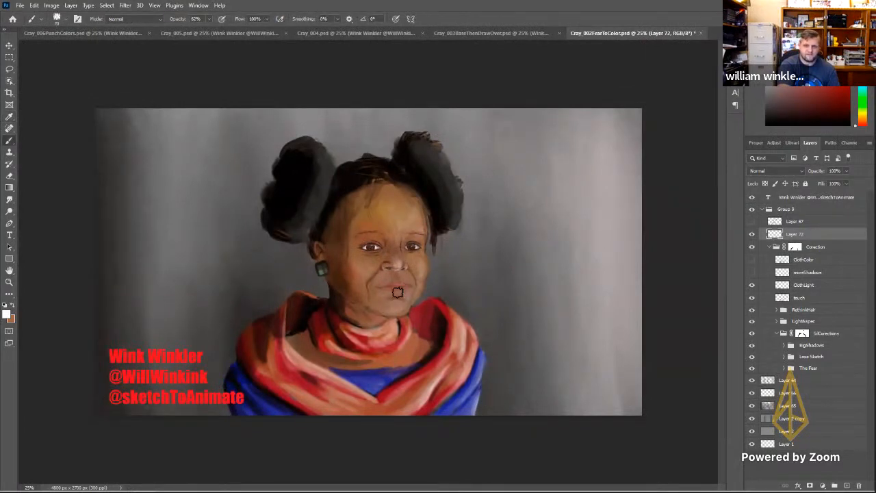
pyautogui.press(']')
pyautogui.press(']')
pyautogui.press(']')
pyautogui.press(']')
pyautogui.press(']')
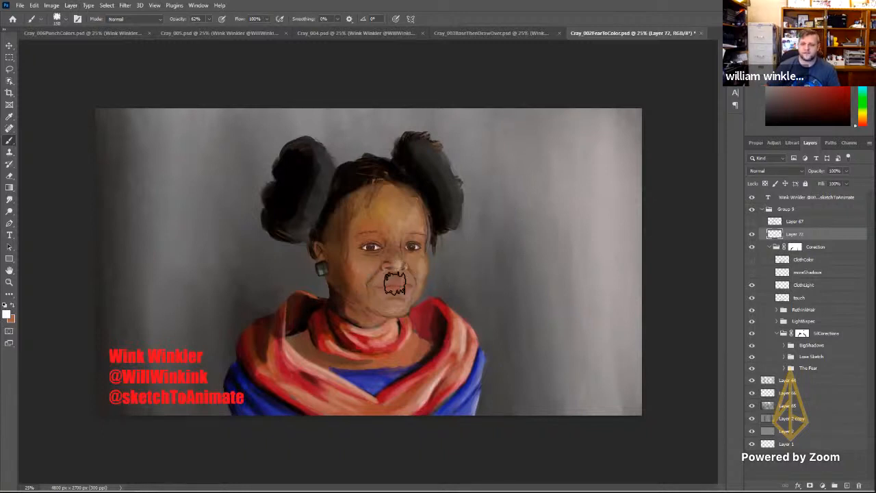
# Step: Compare the scarf with and without the ClothLight layer's highlights, leaving the layer visible
pyautogui.click(751, 286)
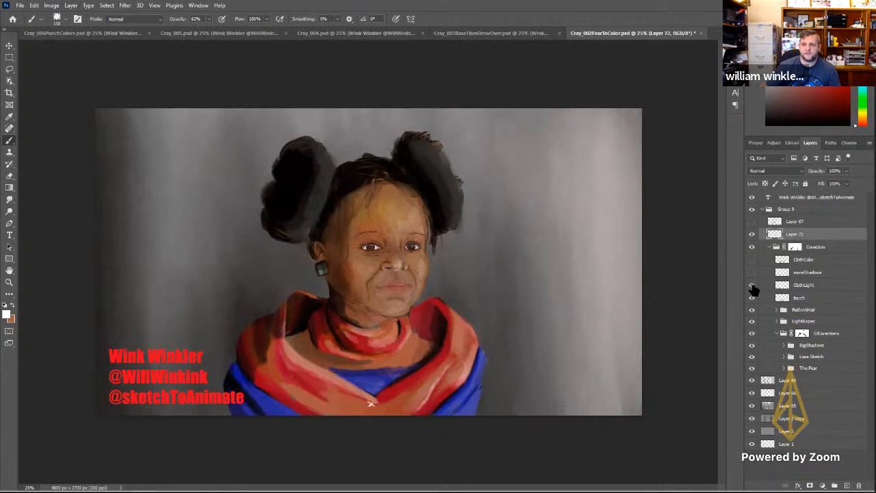
pyautogui.click(752, 286)
pyautogui.click(752, 287)
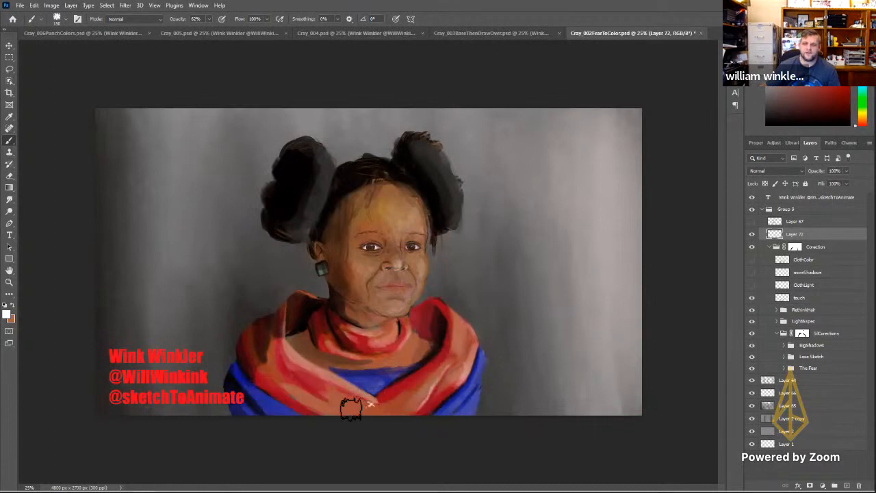
pyautogui.click(752, 286)
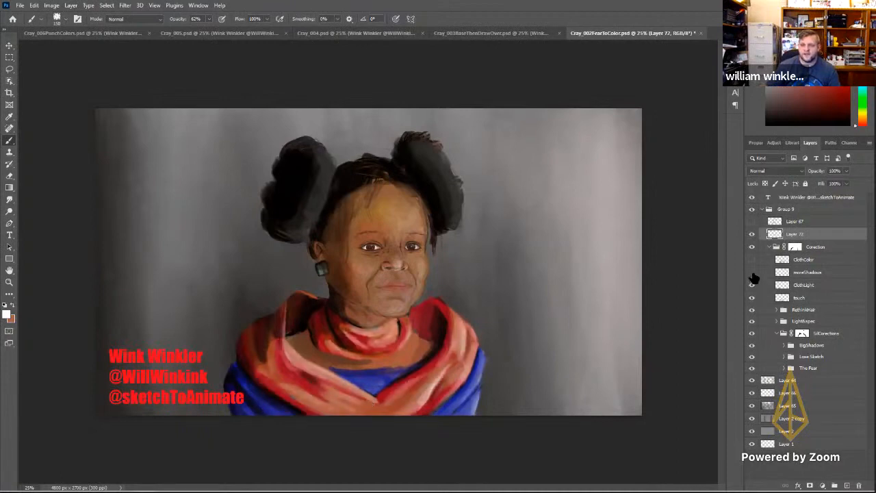
# Step: Show the moreShadows and ClothColor layers, and briefly preview the Layer 67 sketch lines over the portrait
pyautogui.click(752, 274)
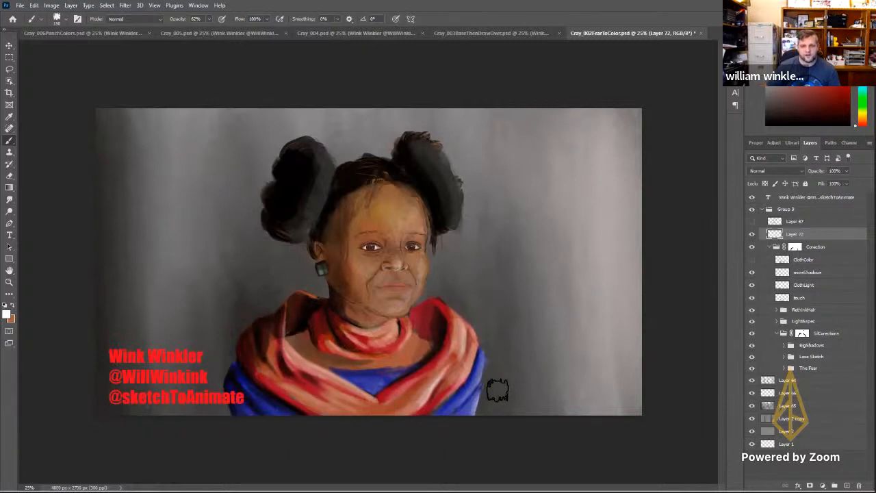
pyautogui.click(752, 261)
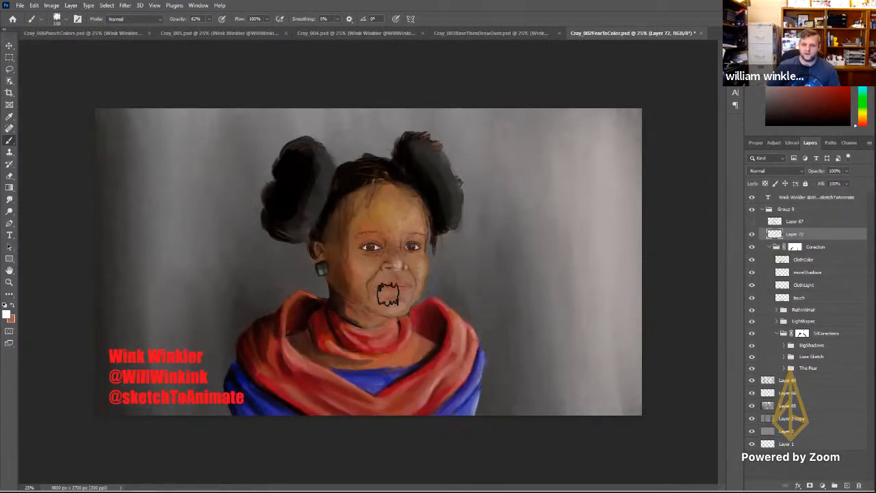
pyautogui.click(752, 222)
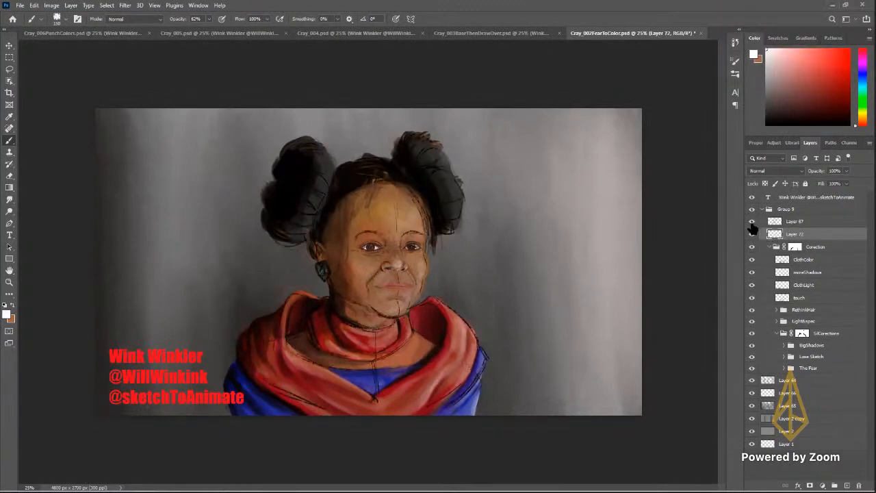
pyautogui.click(753, 222)
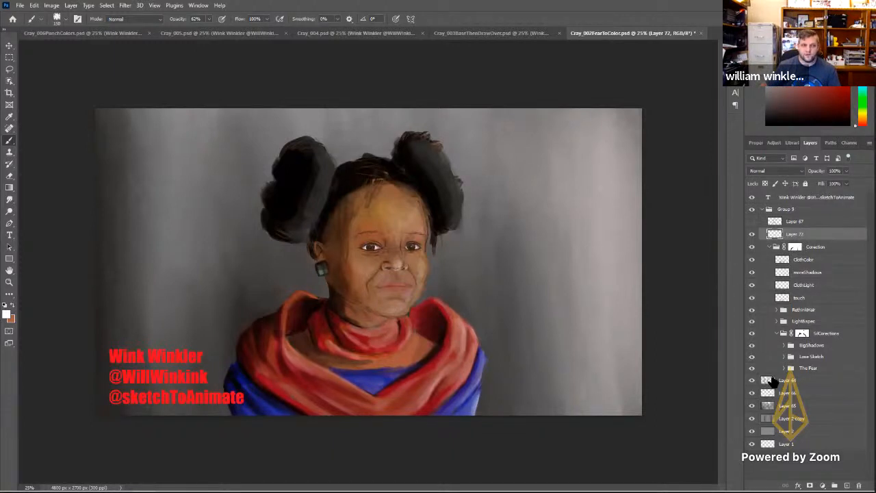
# Step: Make the Corection group's layer mask active, and collapse and re-expand the group
pyautogui.click(796, 248)
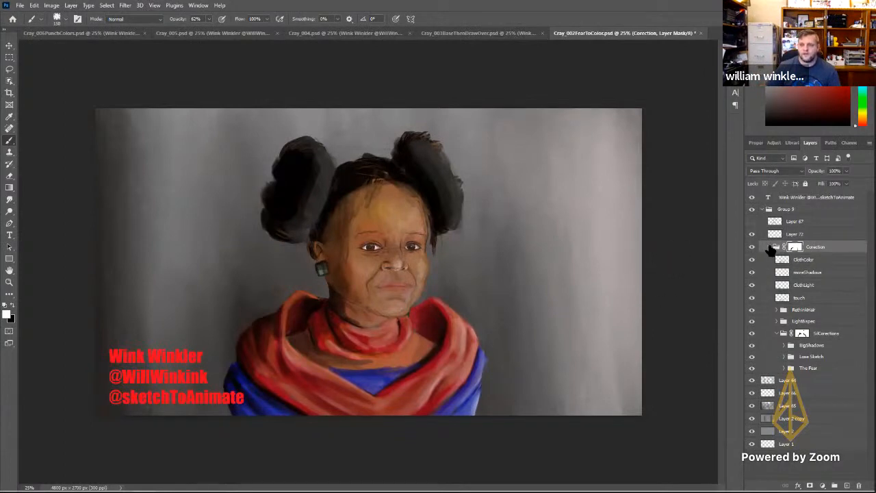
pyautogui.click(772, 248)
pyautogui.click(771, 248)
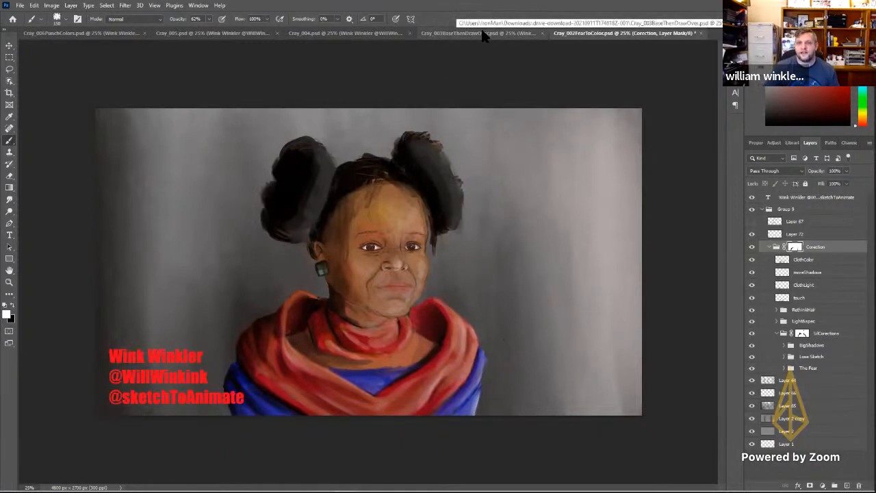
# Step: Switch to the Cray_003BaseThenDrawOver.psd document and compare the portrait with and without the Pull Back group, leaving it visible
pyautogui.click(484, 38)
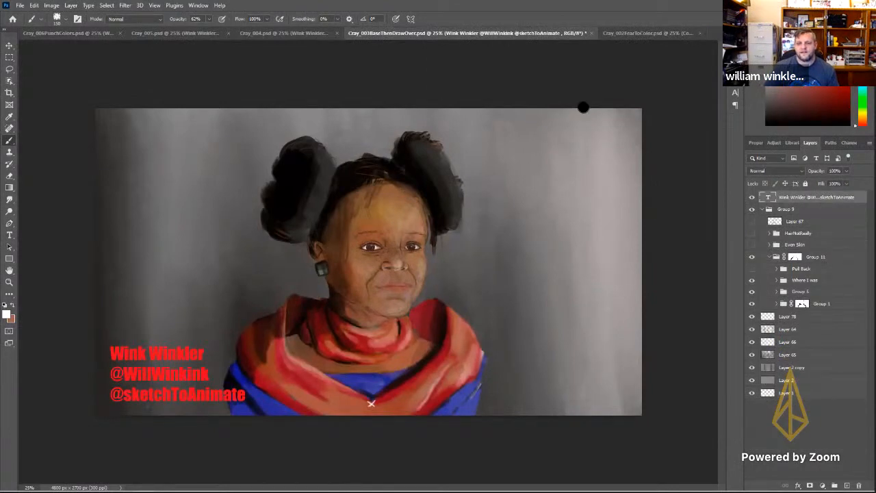
pyautogui.click(751, 269)
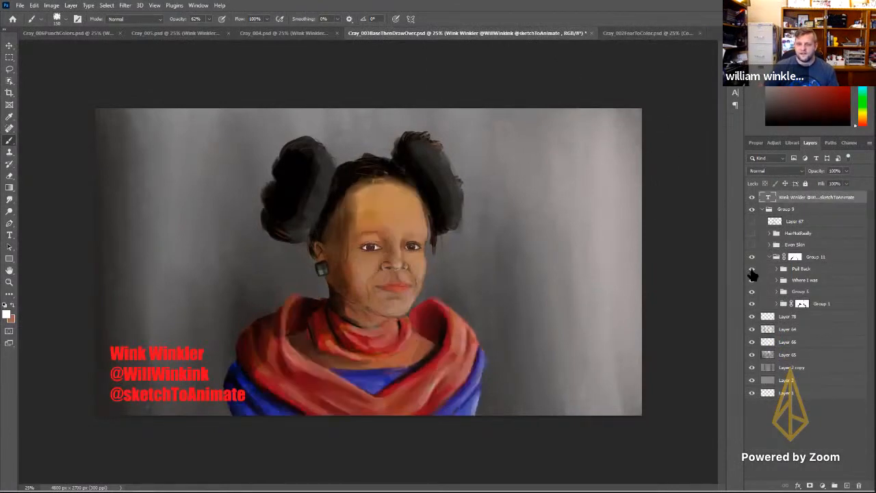
pyautogui.click(751, 271)
pyautogui.click(752, 272)
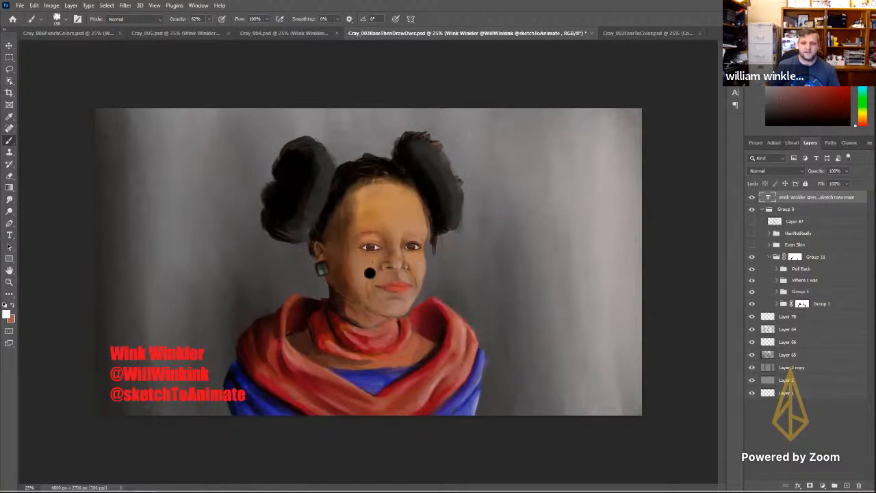
# Step: Set the brush opacity to 15%
pyautogui.click(209, 18)
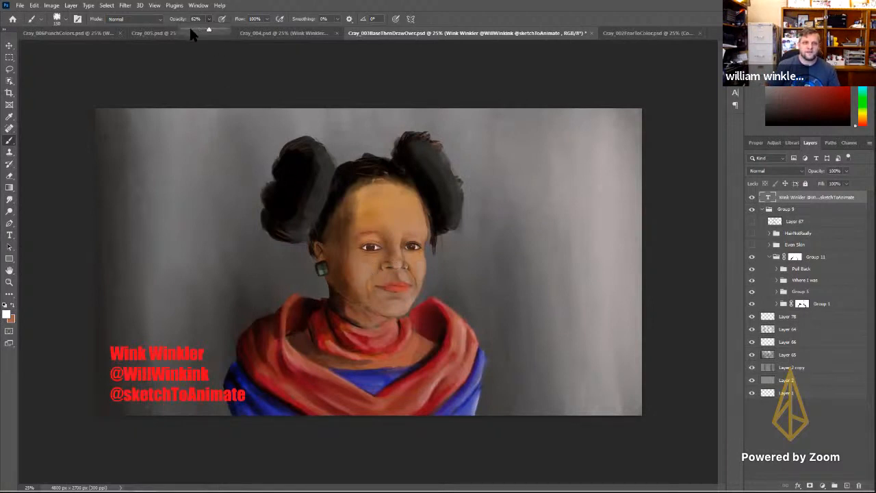
pyautogui.click(188, 27)
pyautogui.click(243, 12)
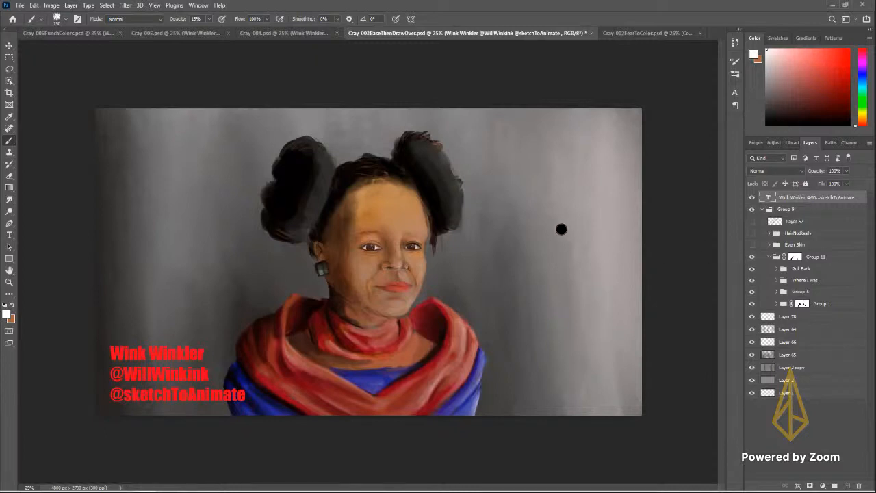
# Step: Make Group 11's layer mask active and compare the face with and without the Even Skin group, leaving it visible
pyautogui.click(802, 304)
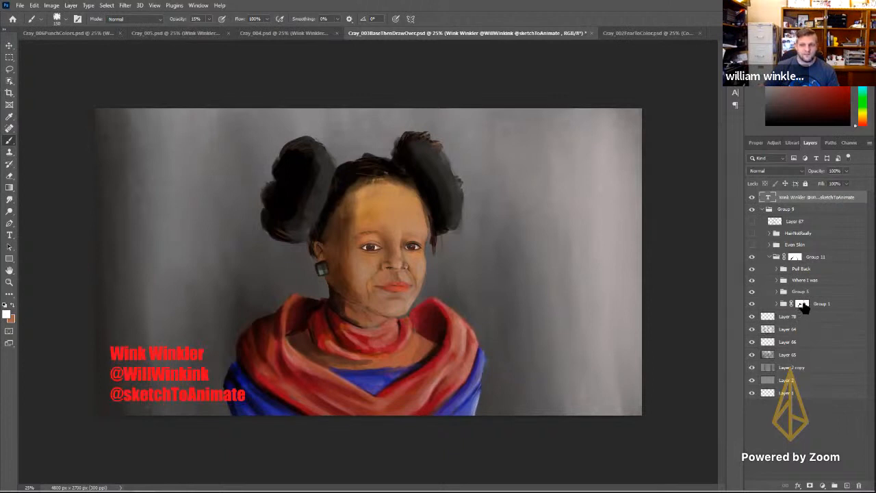
pyautogui.click(795, 258)
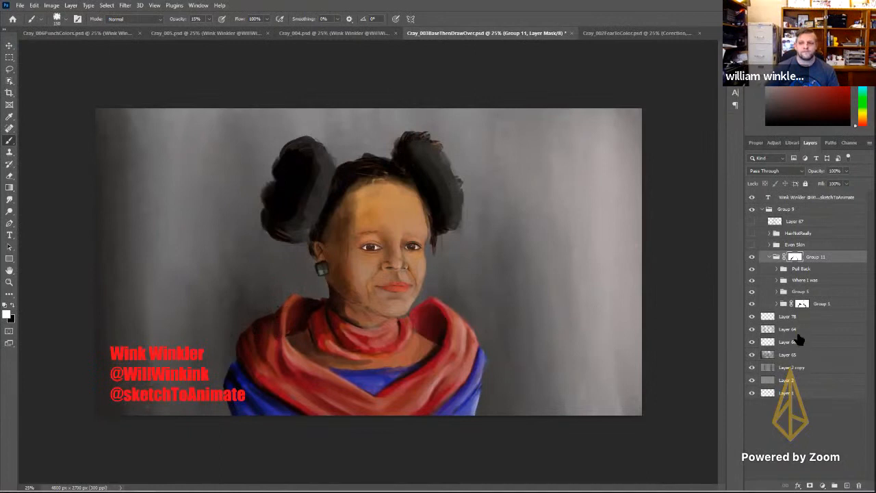
pyautogui.click(752, 247)
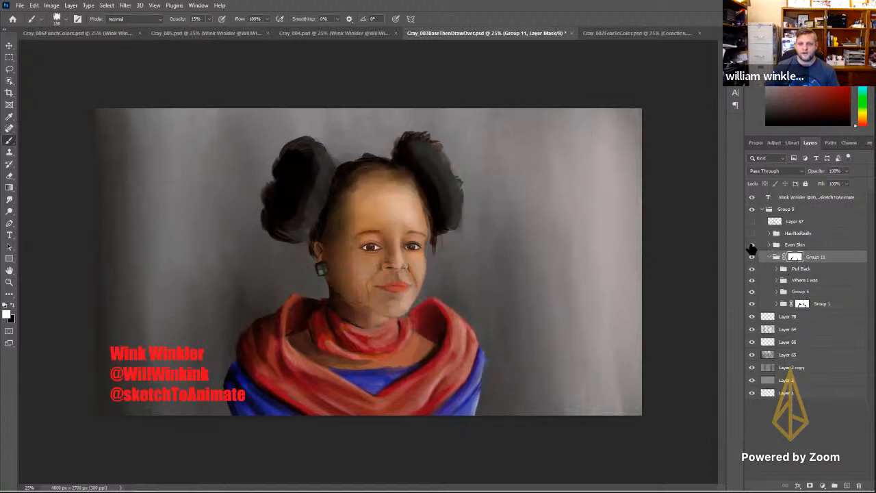
pyautogui.click(751, 246)
pyautogui.click(752, 246)
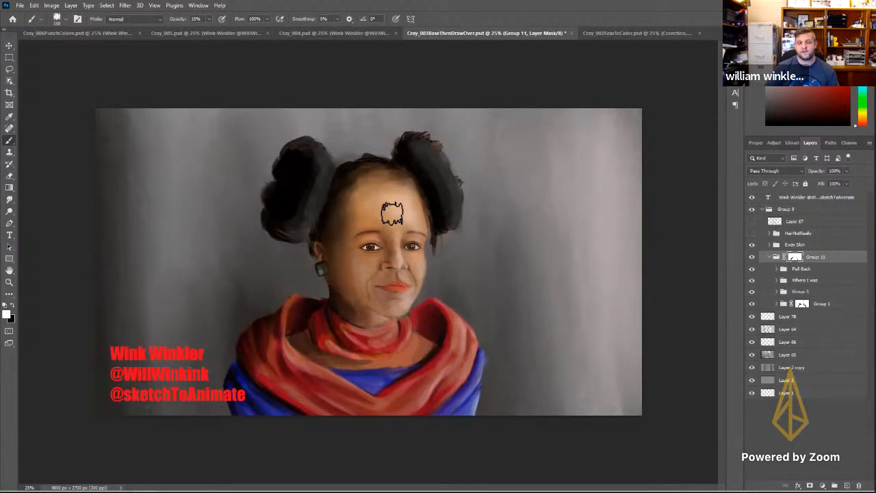
# Step: Compare the hair with and without the HairNotReally group, leaving it visible, and preview the Layer 67 sketch overlay before hiding it
pyautogui.click(752, 235)
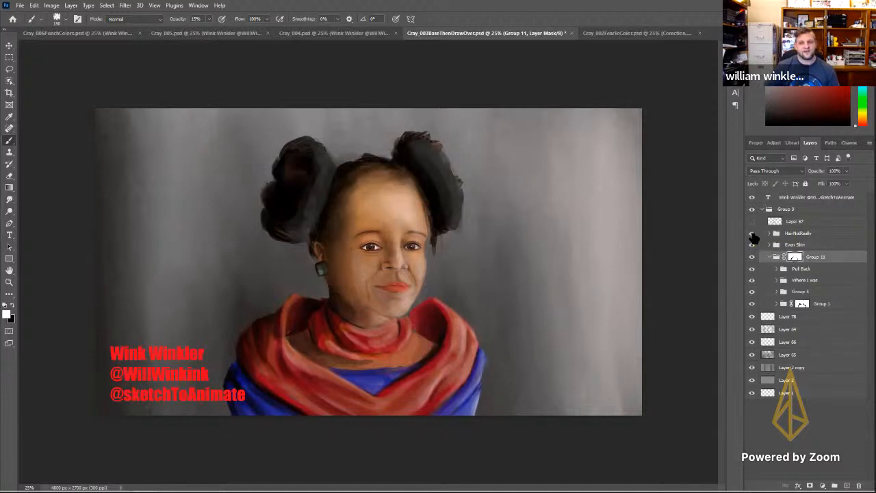
pyautogui.click(753, 236)
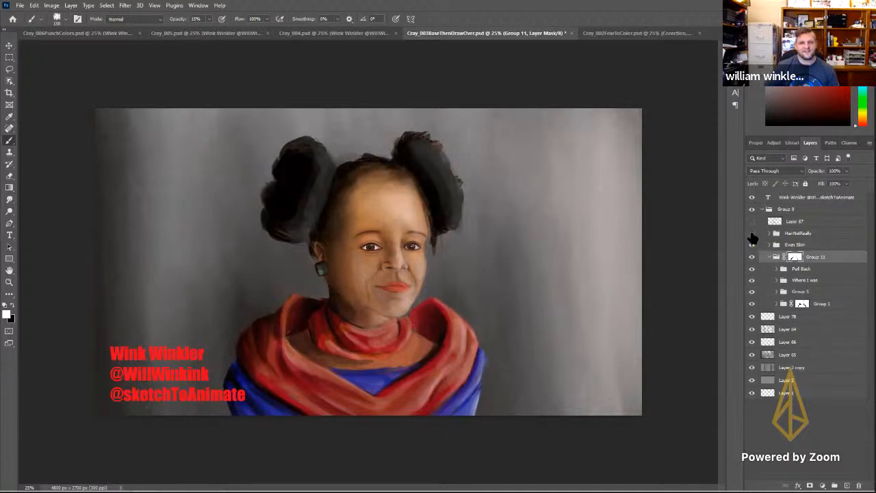
pyautogui.click(752, 235)
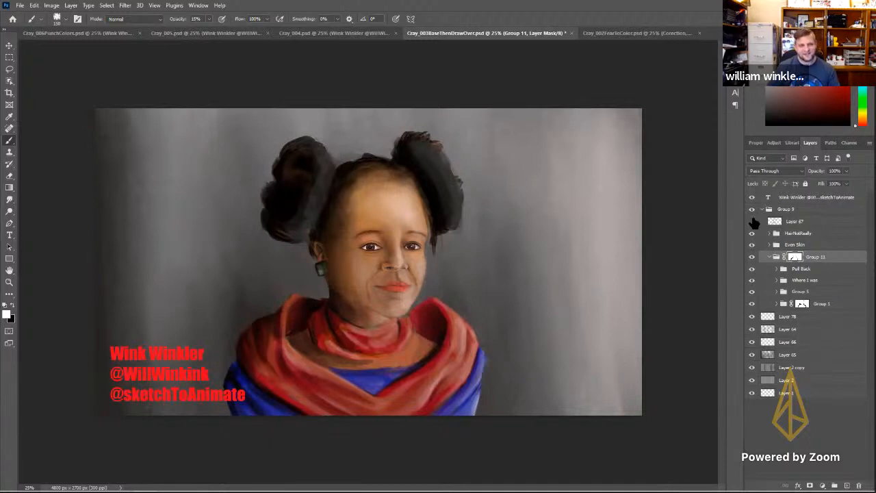
pyautogui.click(752, 221)
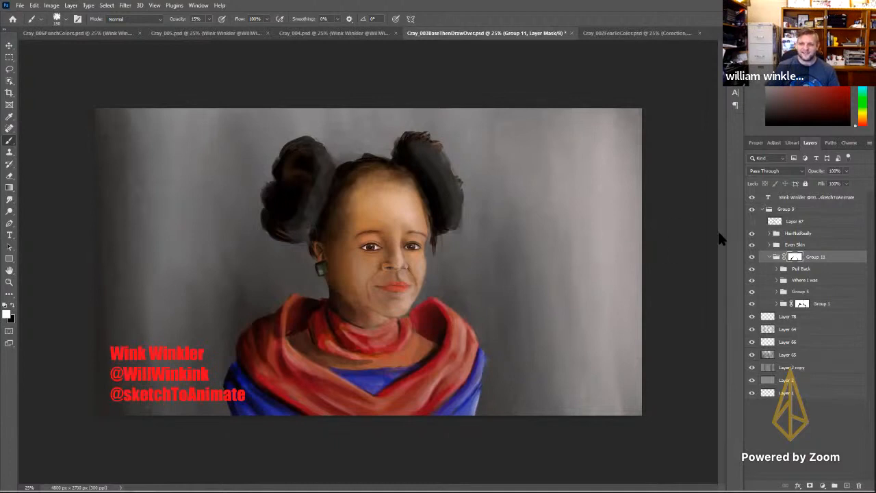
pyautogui.click(752, 221)
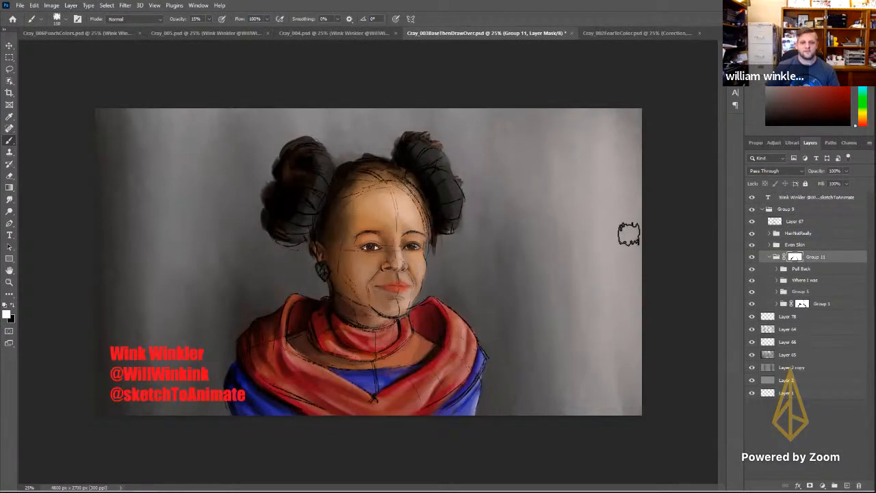
pyautogui.click(752, 221)
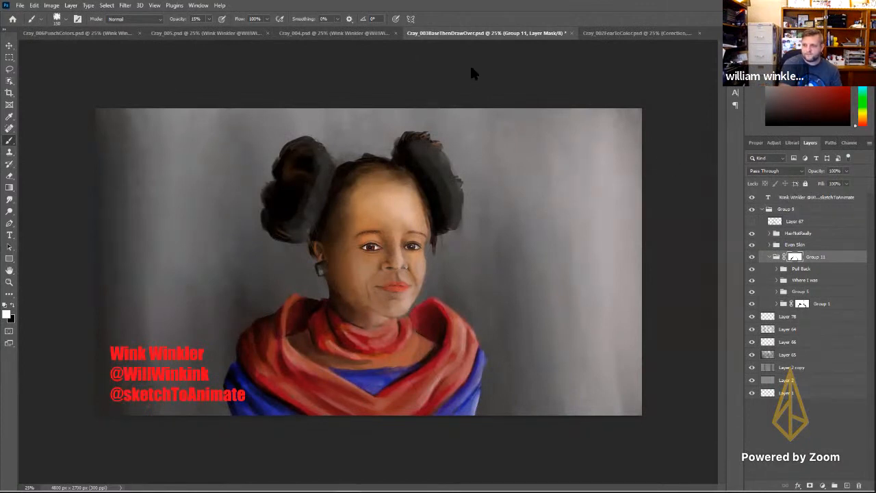
# Step: Switch to the Cray_004.psd document and hide all seven layers inside the Hair group, from Layer 95 down to Layer 89
pyautogui.click(330, 36)
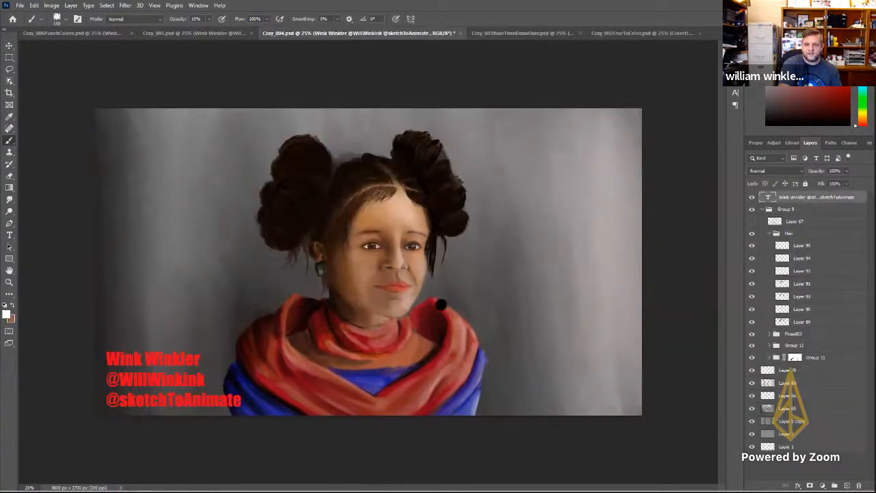
pyautogui.click(752, 247)
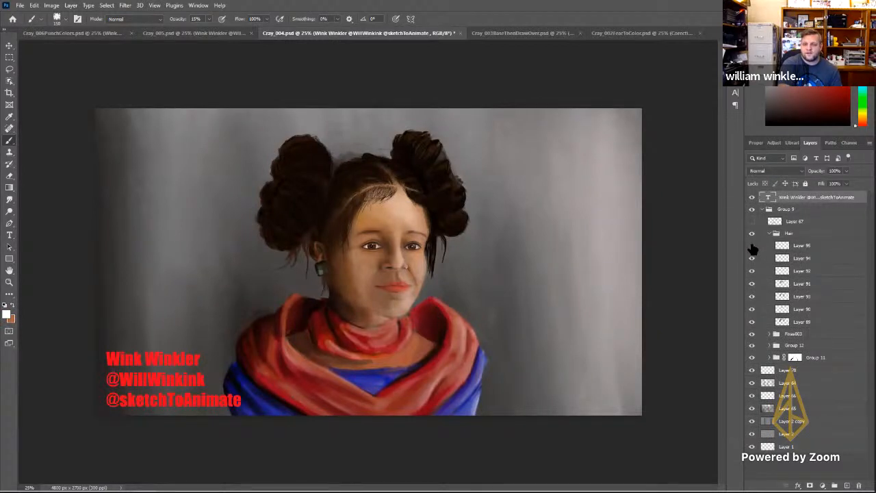
pyautogui.moveTo(753, 250); pyautogui.dragTo(754, 327)
pyautogui.click(754, 322)
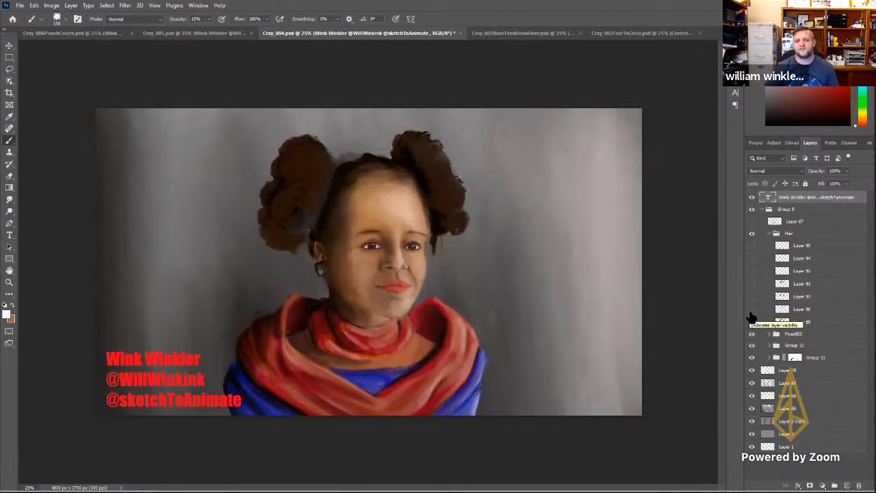
# Step: Show the hair layers Layer 89, Layer 90 and Layer 93 one after another to rebuild the hair
pyautogui.click(754, 322)
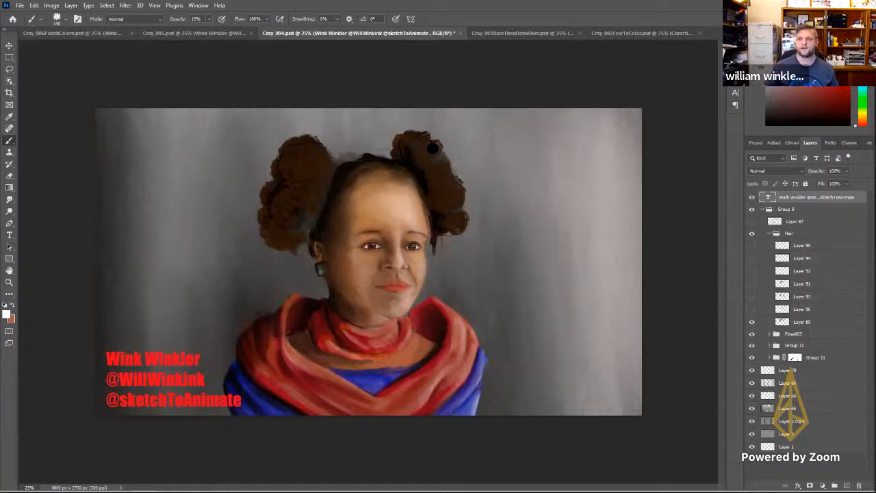
pyautogui.click(752, 310)
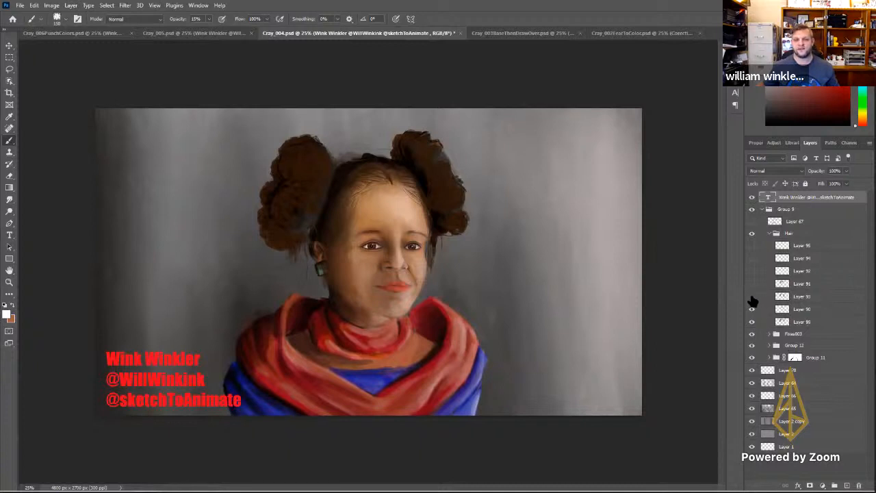
pyautogui.click(753, 302)
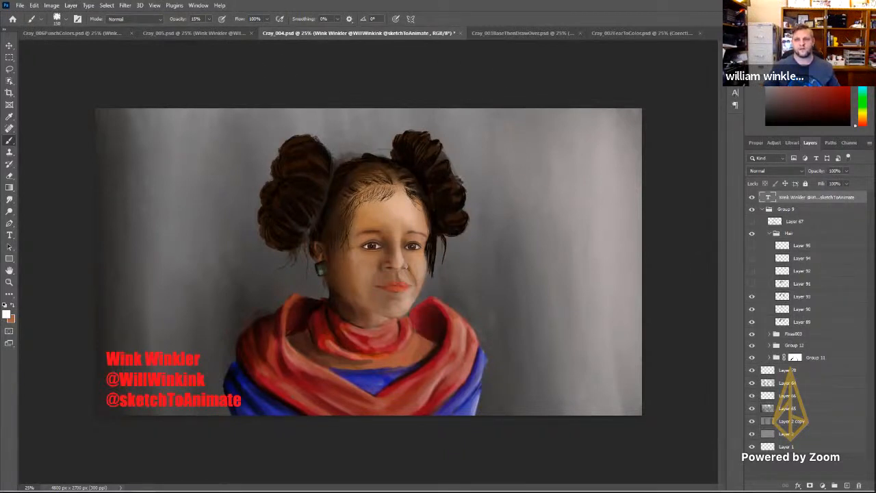
# Step: Review the brush's Color Dynamics jitter settings, leaving Color Dynamics disabled
pyautogui.click(735, 60)
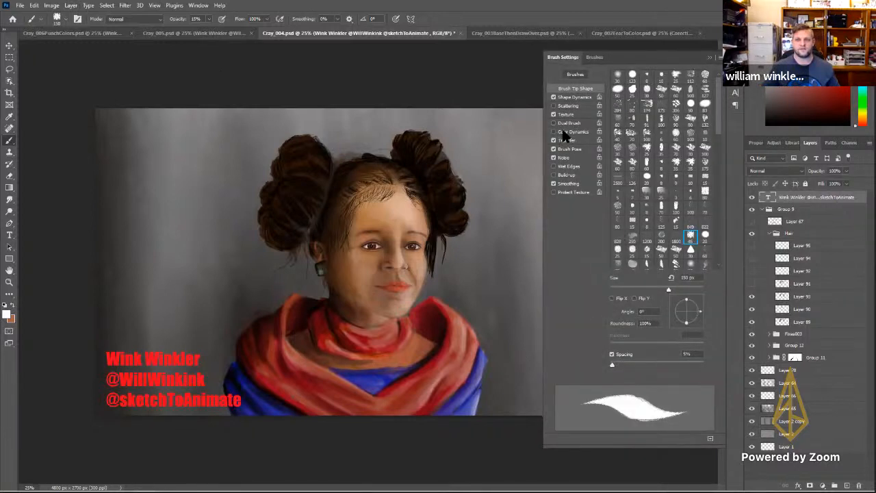
pyautogui.click(566, 131)
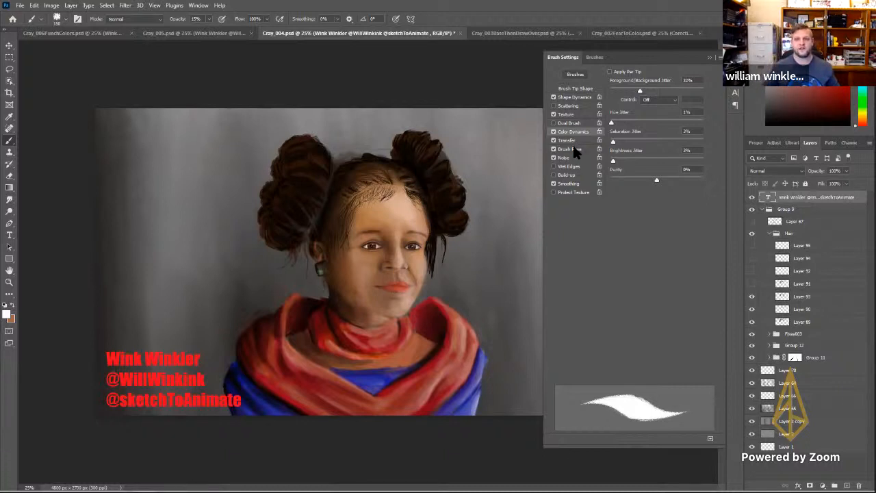
pyautogui.click(554, 132)
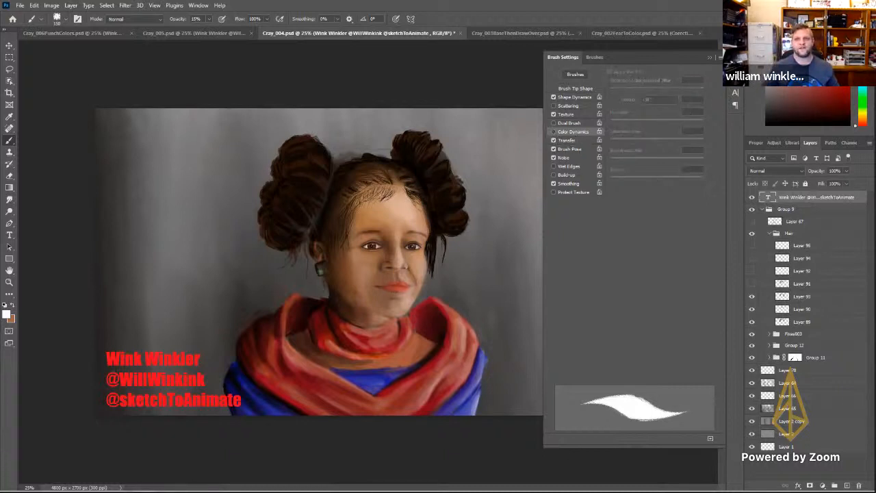
pyautogui.press('F5')
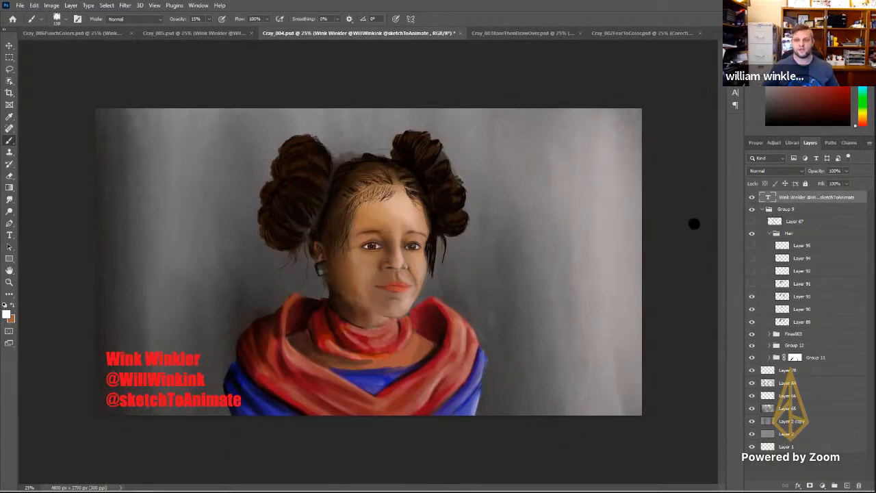
# Step: Show the remaining hair layers Layer 91, Layer 92, Layer 94 and Layer 95 to complete the hair
pyautogui.click(751, 285)
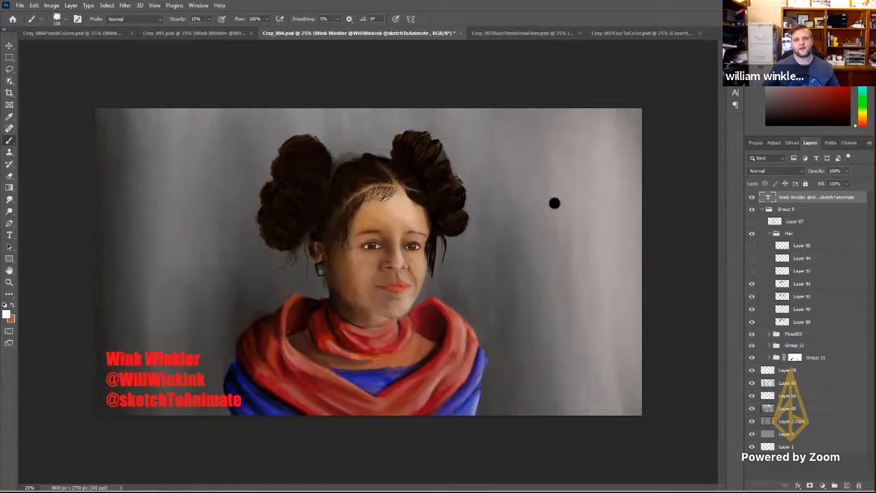
pyautogui.click(752, 258)
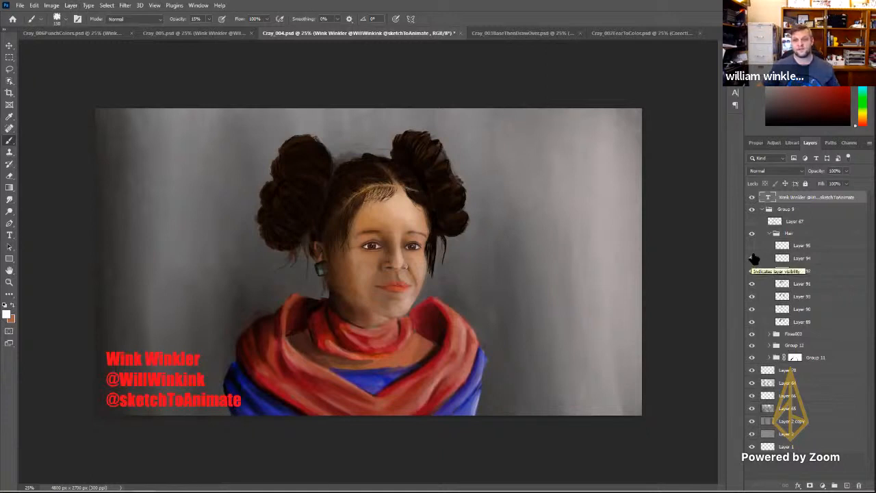
pyautogui.click(752, 246)
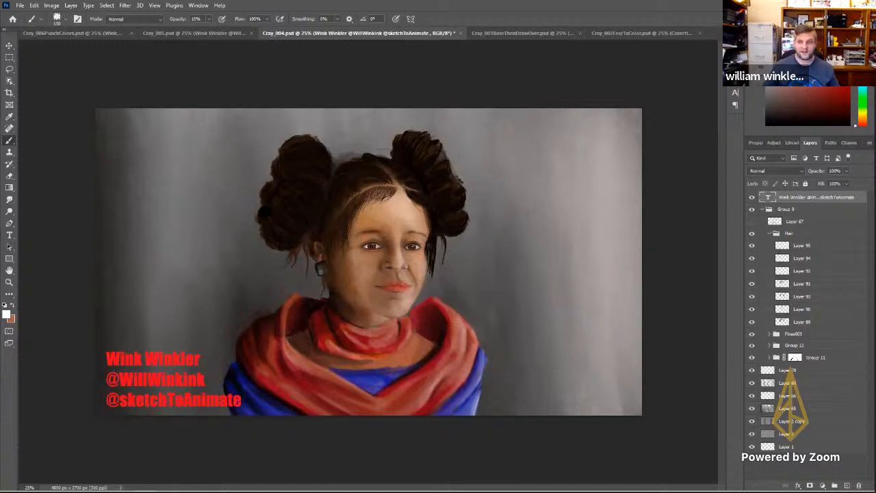
# Step: Switch to the Cray_005.psd document and hide all six groups inside TheTweaks, from LaughLine down to EyeFix
pyautogui.click(198, 35)
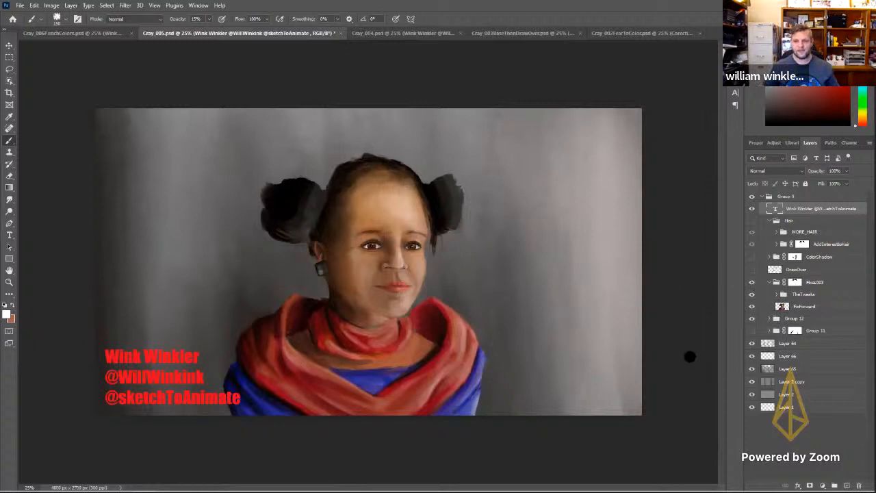
pyautogui.click(806, 308)
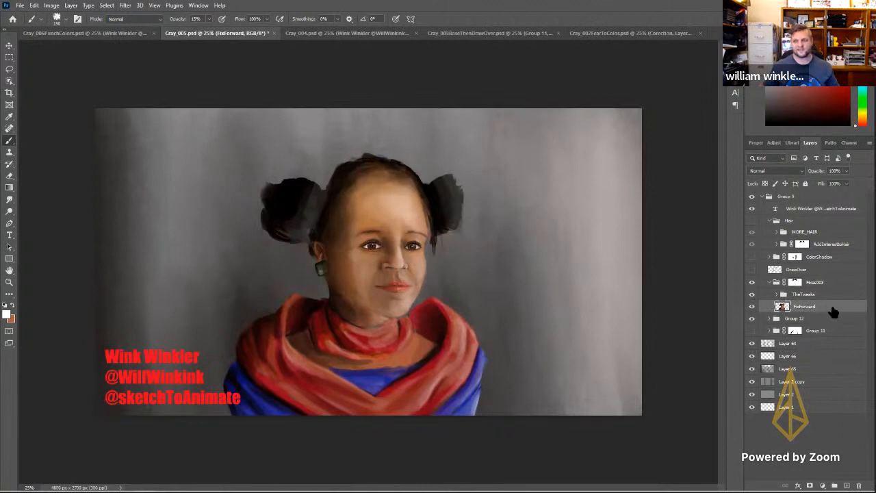
pyautogui.click(777, 294)
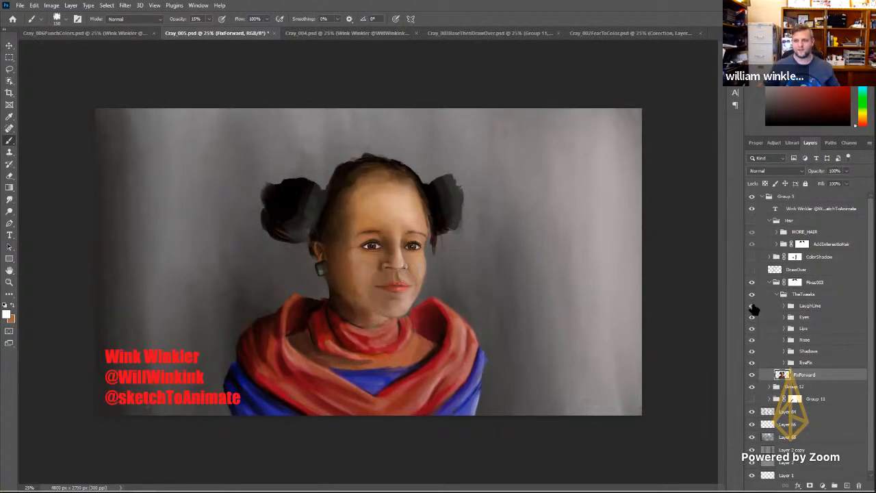
pyautogui.moveTo(753, 309); pyautogui.dragTo(753, 364)
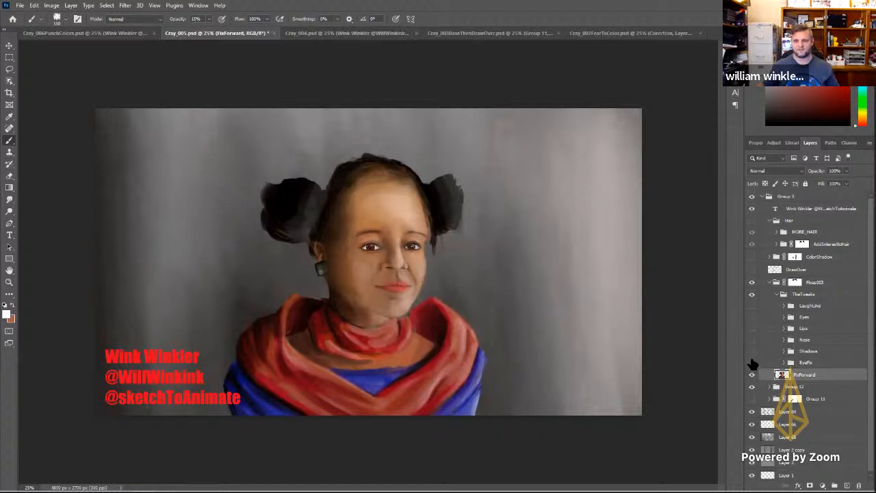
# Step: Show the EyeFix group and compare the eyes with and without its Left, middle and Right layers, leaving all three visible
pyautogui.click(784, 362)
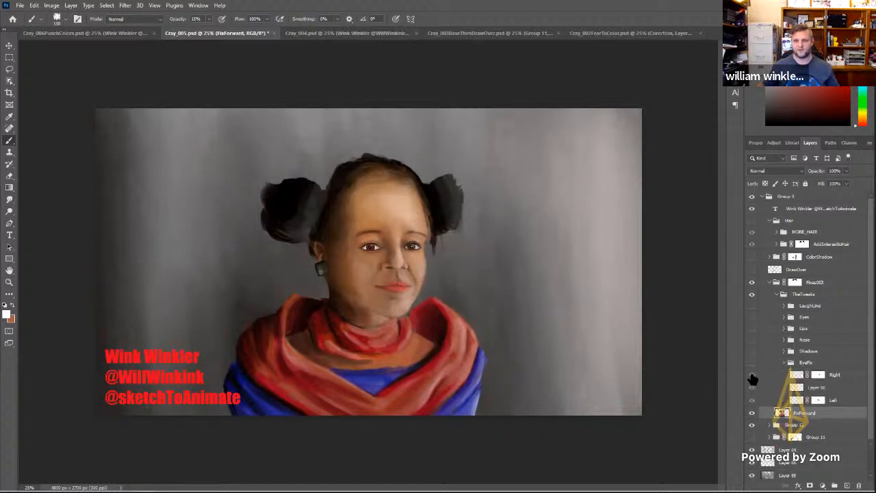
pyautogui.click(752, 363)
pyautogui.click(752, 399)
pyautogui.click(751, 399)
pyautogui.click(752, 399)
pyautogui.click(752, 389)
pyautogui.click(752, 388)
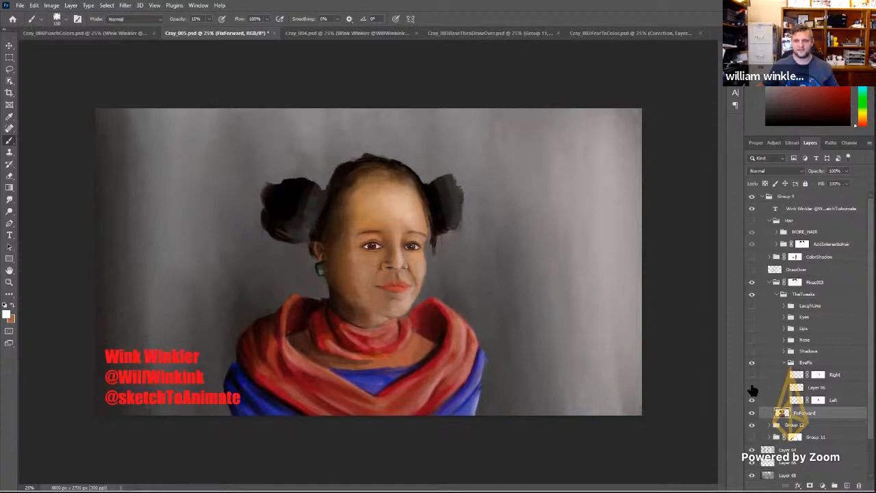
pyautogui.click(752, 388)
pyautogui.click(752, 388)
pyautogui.click(752, 388)
pyautogui.click(752, 388)
pyautogui.click(751, 374)
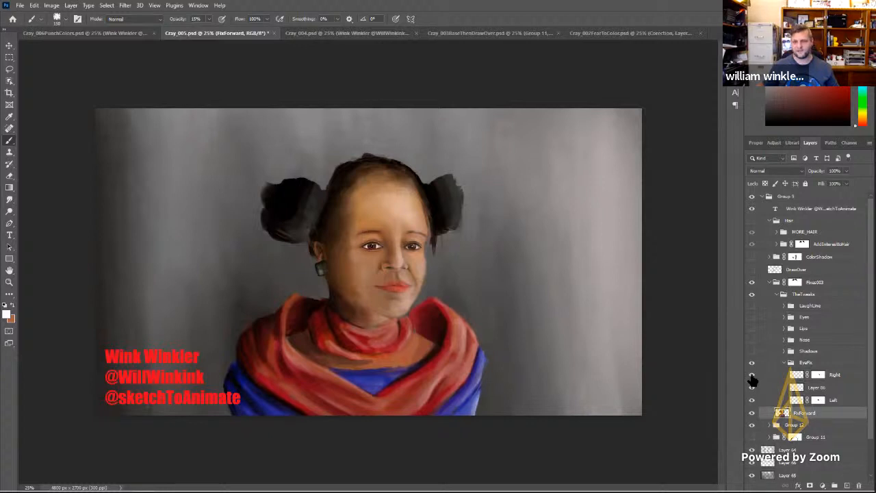
pyautogui.click(784, 363)
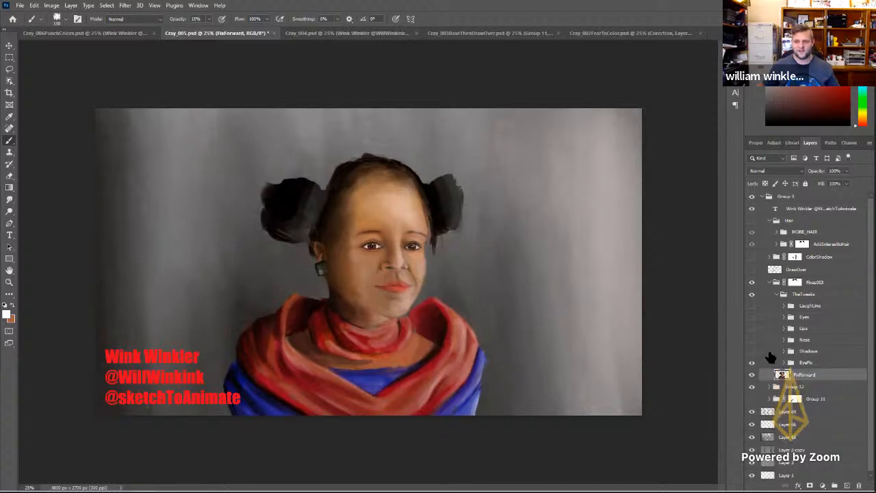
# Step: Show the Shadows, Nose, Lips, Eyes and LaughLine groups one after another, and collapse TheTweaks
pyautogui.click(752, 352)
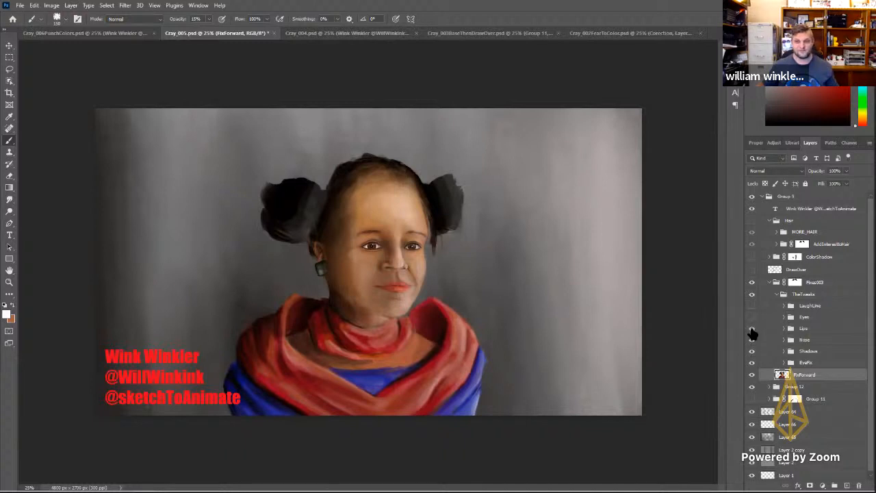
pyautogui.click(751, 318)
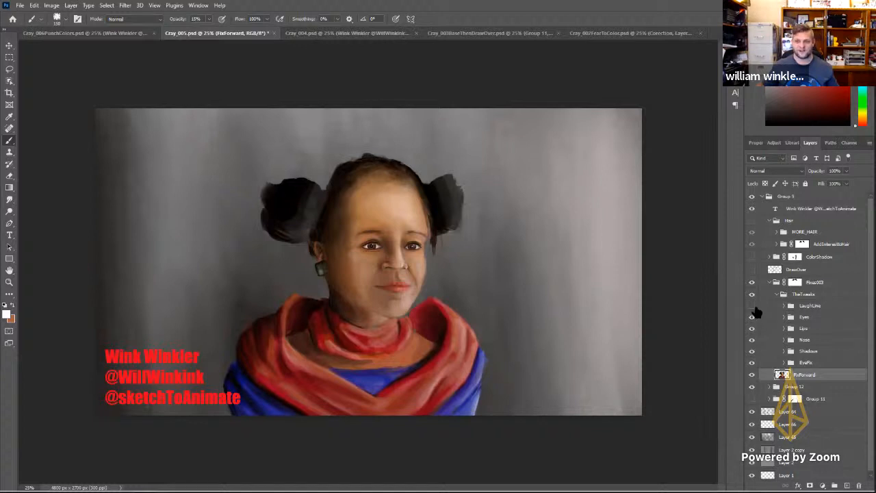
pyautogui.click(752, 306)
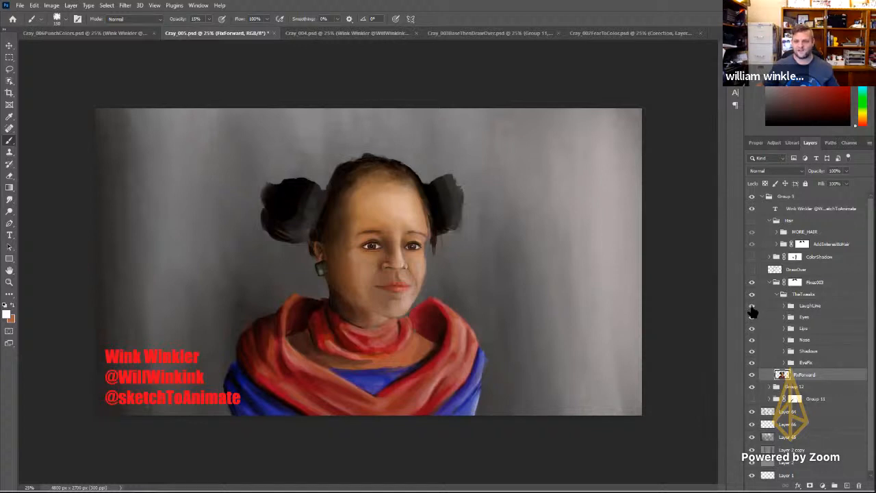
pyautogui.click(776, 293)
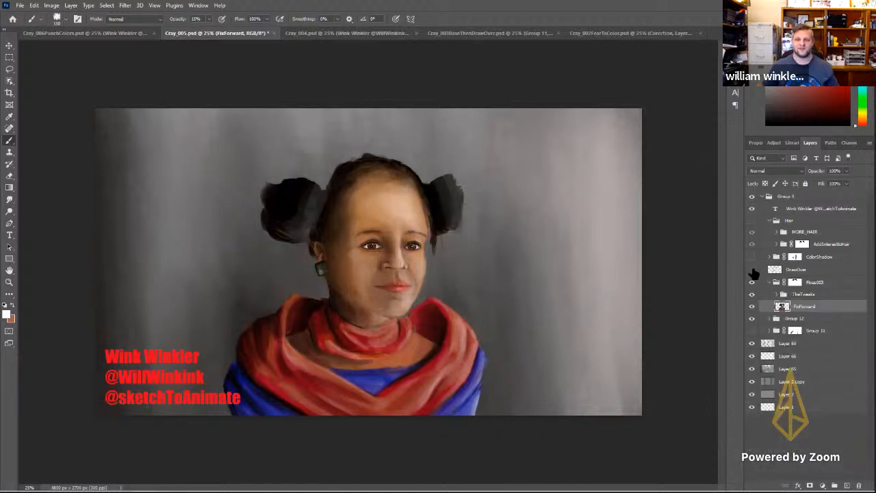
# Step: Preview the DrawOver sketch overlay before hiding it, and show the ColorShadow group on the face
pyautogui.click(753, 272)
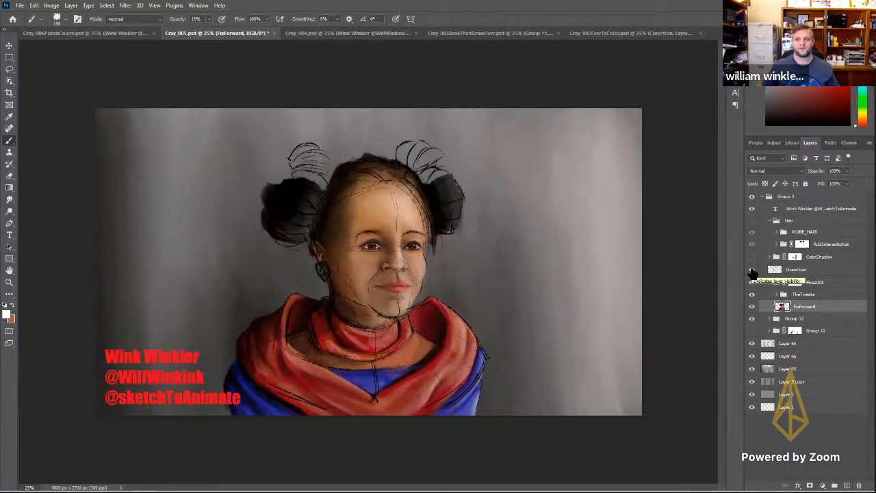
pyautogui.click(753, 271)
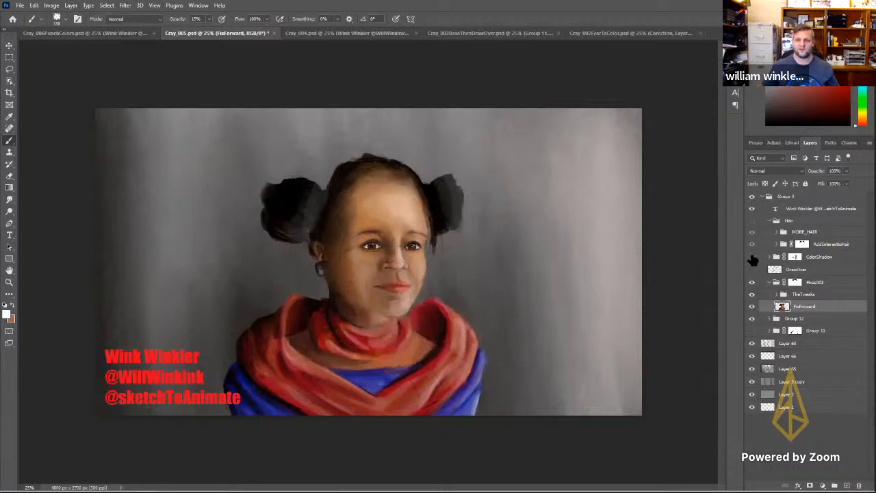
pyautogui.click(753, 258)
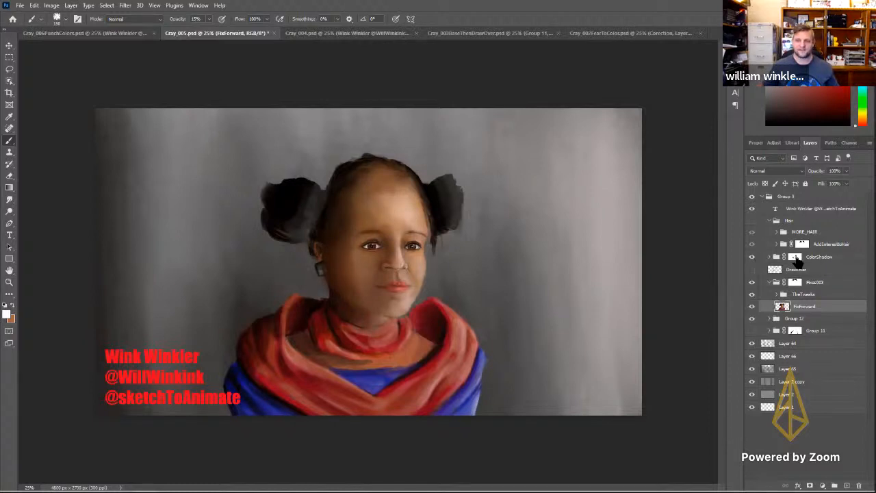
# Step: Show the Hair group, hide its MORE_HAIR subgroup, and compare the hair with and without AddInterestToHair, leaving that subgroup visible
pyautogui.click(753, 222)
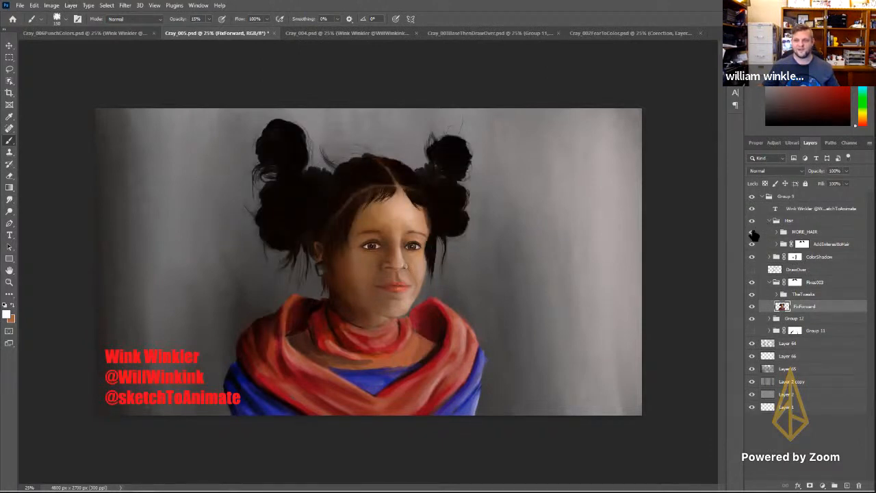
pyautogui.click(752, 232)
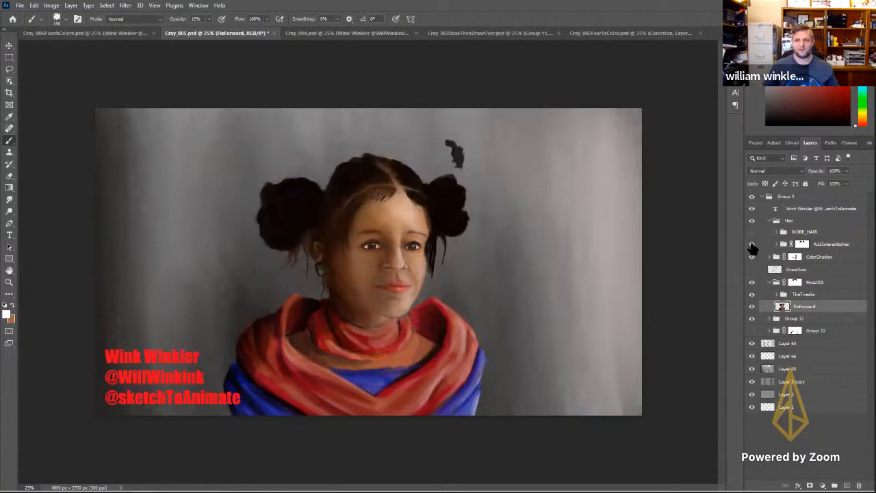
pyautogui.click(752, 245)
pyautogui.click(753, 245)
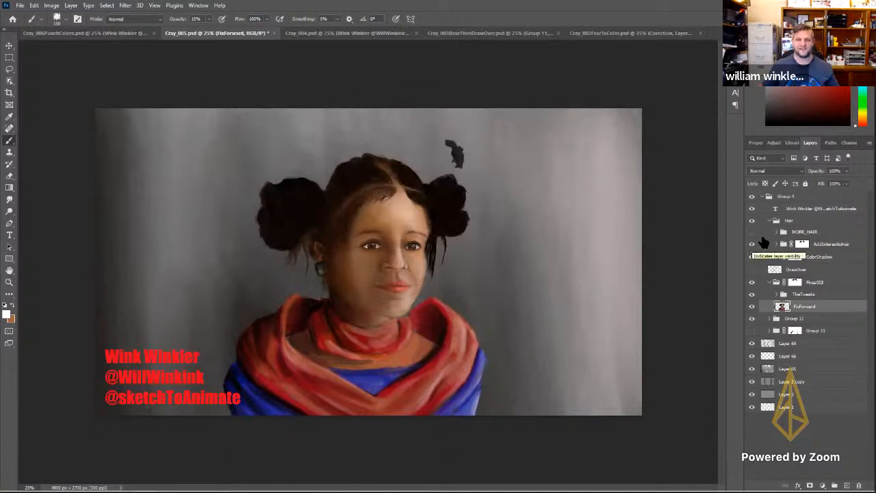
# Step: Expand the MORE_HAIR group and the group nested inside it, and make MORE_HAIR visible
pyautogui.doubleClick(782, 236)
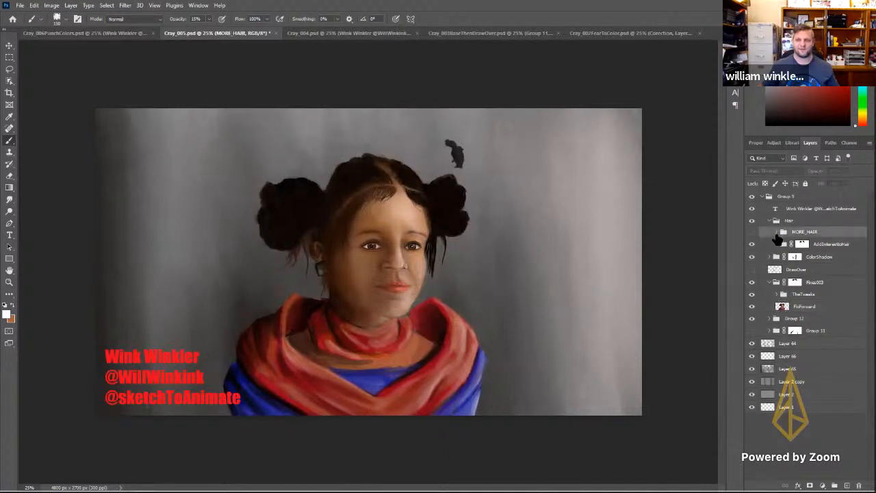
pyautogui.click(669, 285)
pyautogui.click(777, 232)
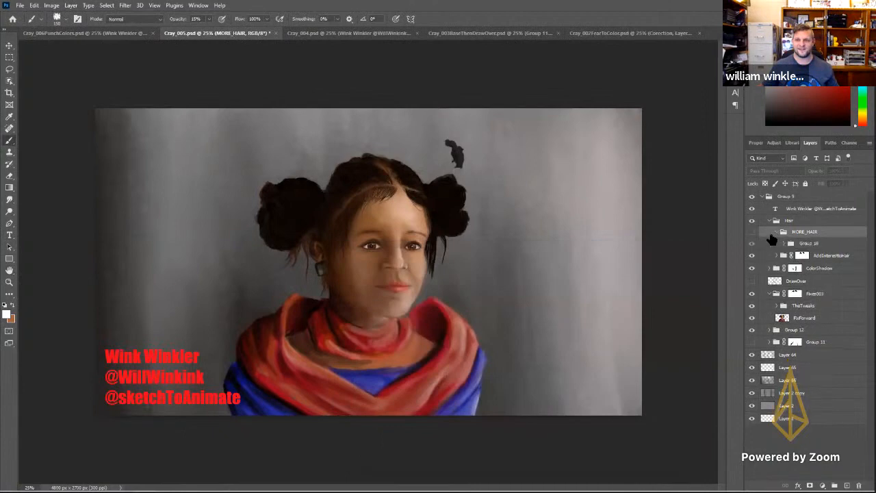
pyautogui.click(783, 243)
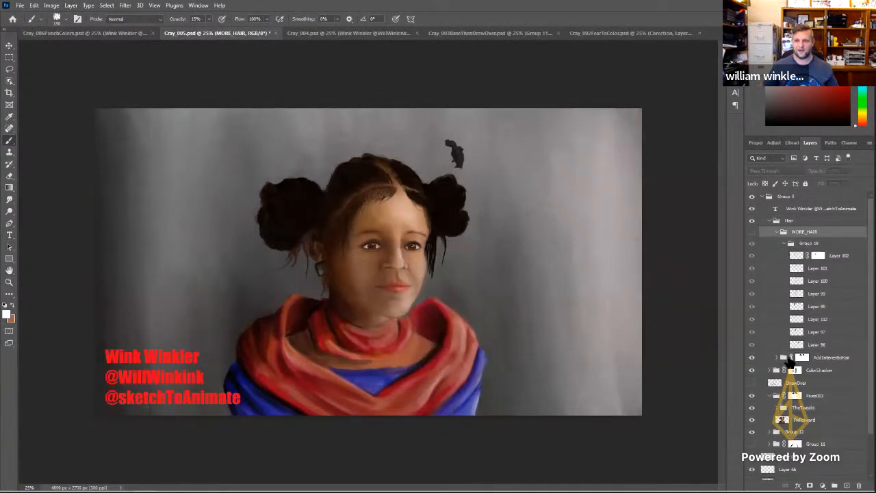
pyautogui.click(752, 232)
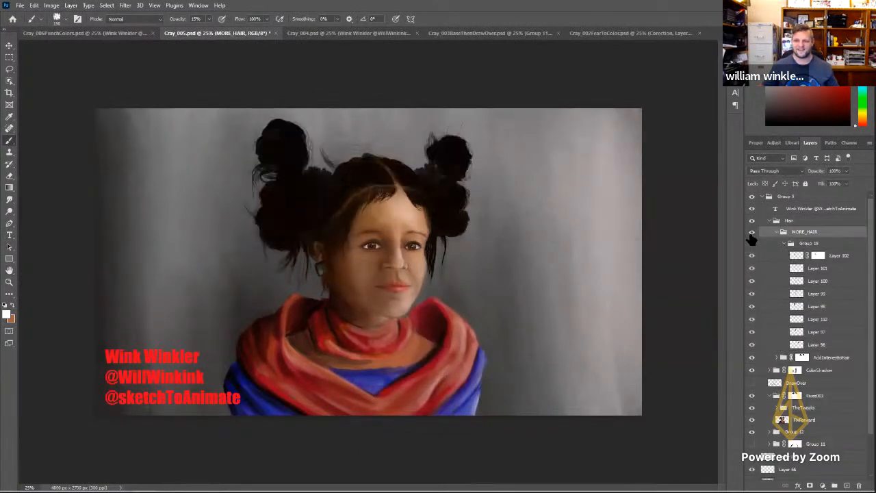
# Step: Compare the hair with and without Layer 100, leaving it visible, and collapse the MORE_HAIR and Hair groups
pyautogui.click(752, 281)
pyautogui.click(752, 281)
pyautogui.click(753, 285)
pyautogui.click(753, 283)
pyautogui.click(784, 243)
pyautogui.click(777, 233)
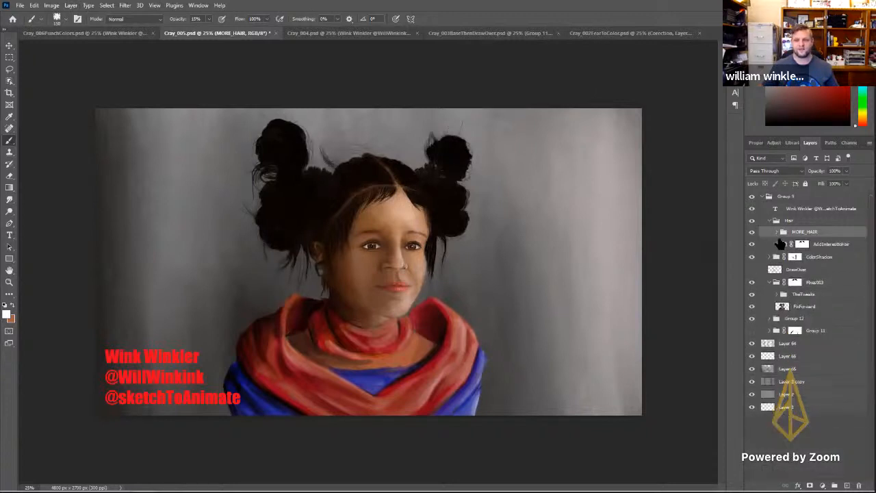
pyautogui.click(770, 221)
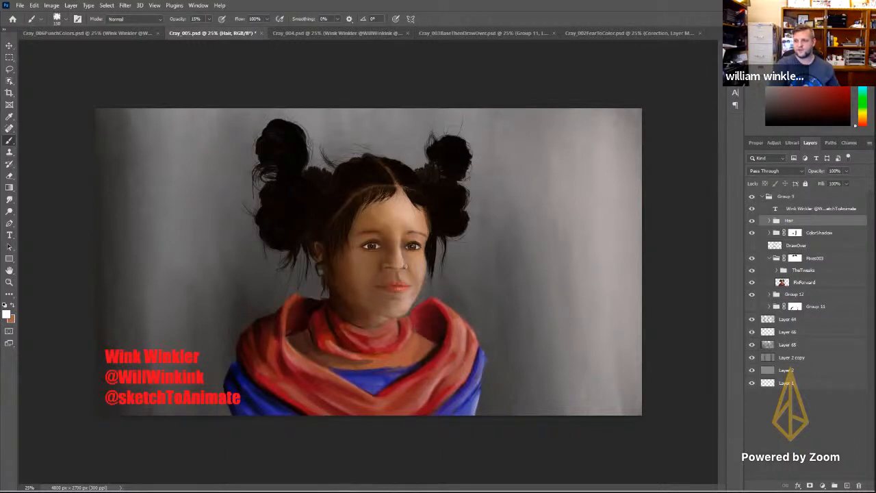
# Step: Compare Cray_006PunchColors.psd with Cray_002FearToColor.psd, and hide the RedSkinTone and OrgSkinTone layers in Cray_006PunchColors.psd
pyautogui.click(115, 32)
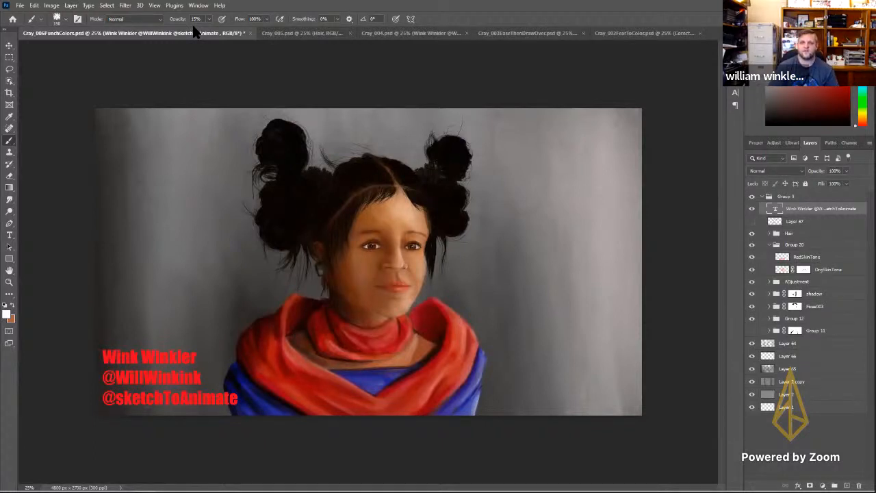
pyautogui.click(631, 34)
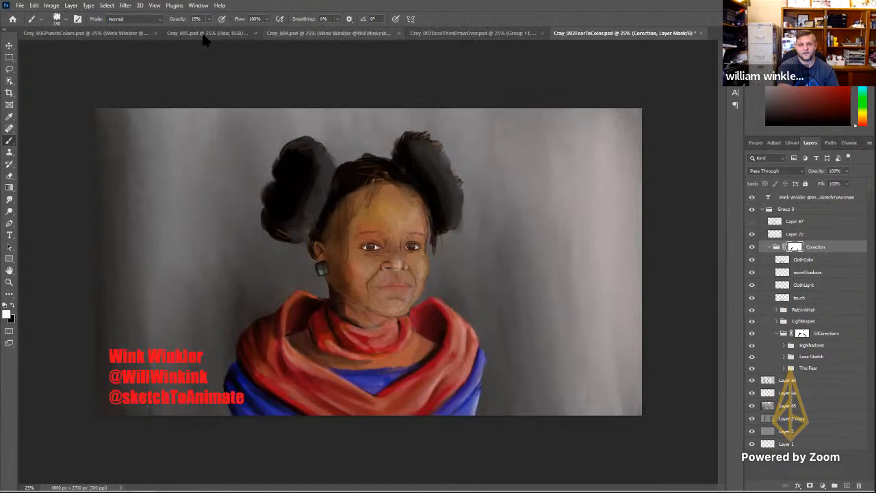
pyautogui.click(91, 34)
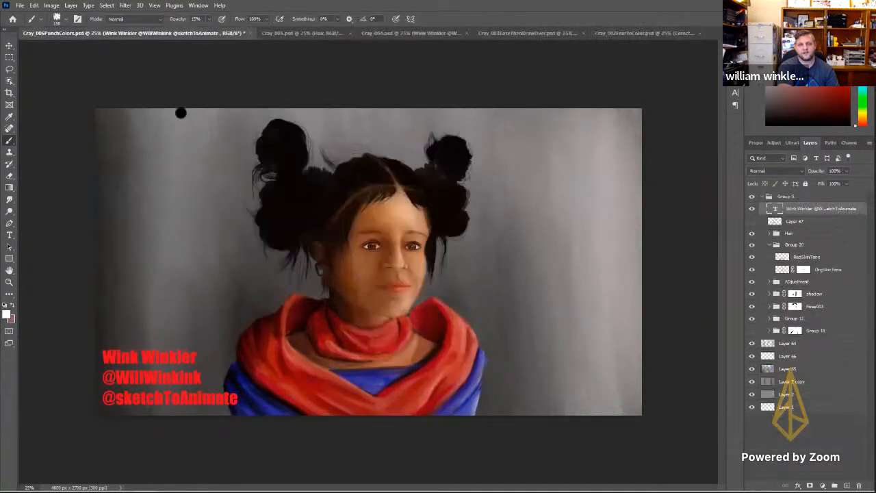
pyautogui.click(752, 257)
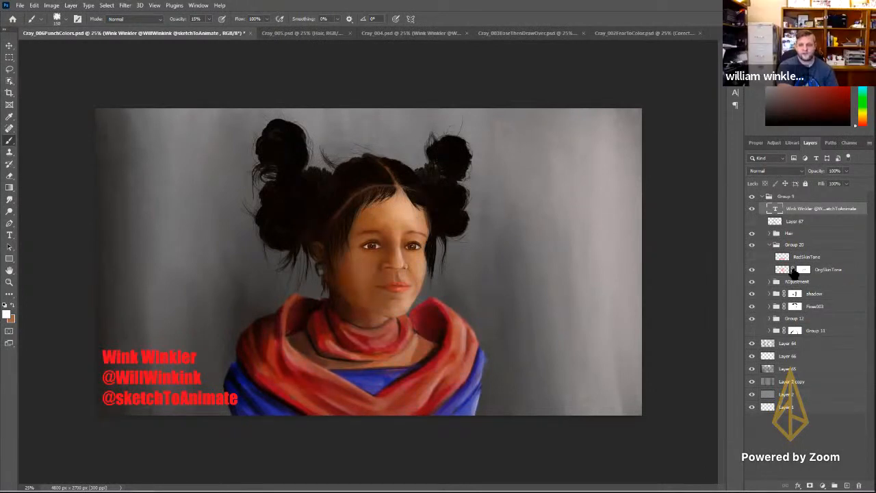
# Step: Raise the OrgSkinTone layer's opacity to 100% and disable its layer mask
pyautogui.click(770, 272)
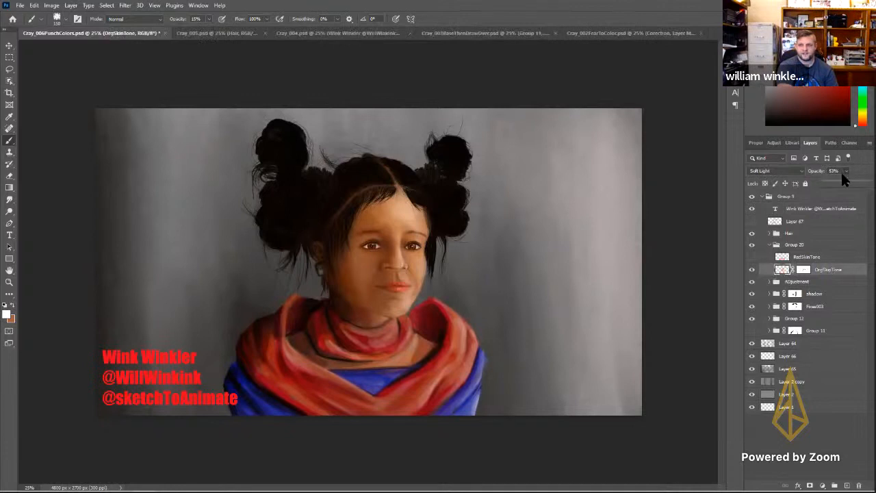
pyautogui.moveTo(843, 182); pyautogui.dragTo(872, 183)
pyautogui.rightClick(804, 269)
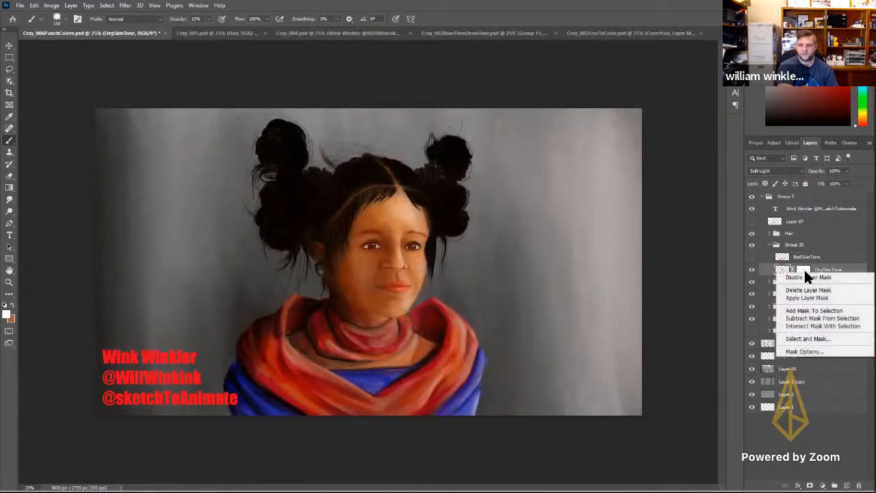
pyautogui.click(808, 277)
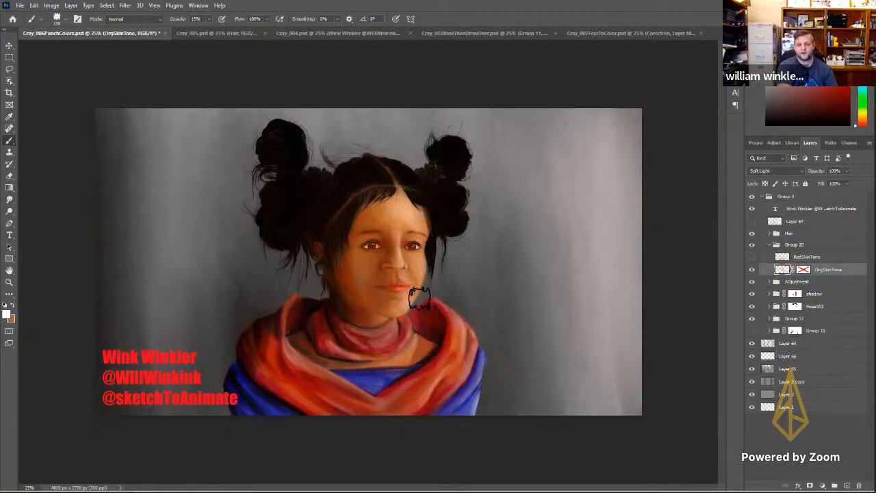
# Step: Re-enable the OrgSkinTone layer mask, set the layer's opacity to 51%, and make the RedSkinTone layer visible
pyautogui.click(779, 270)
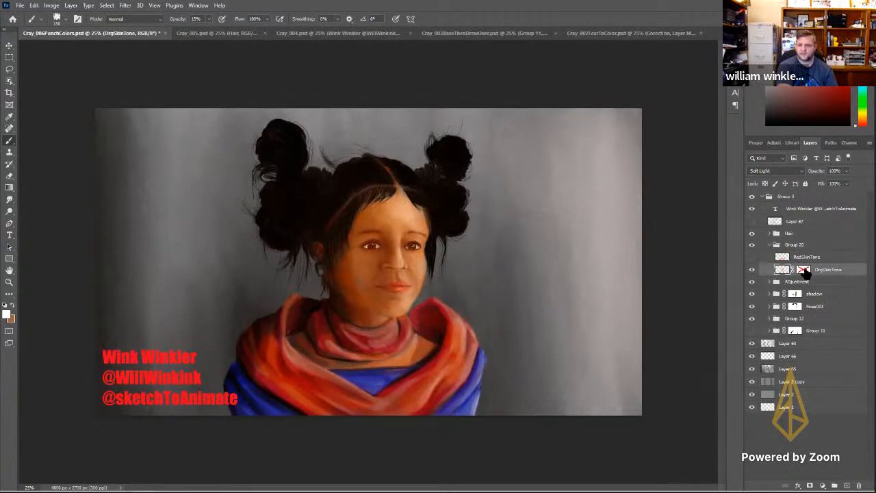
pyautogui.rightClick(804, 270)
pyautogui.click(822, 274)
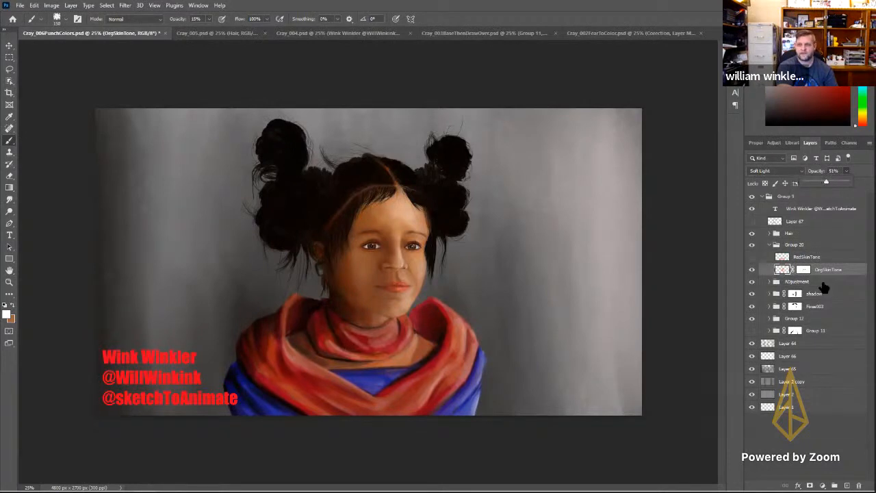
pyautogui.click(753, 258)
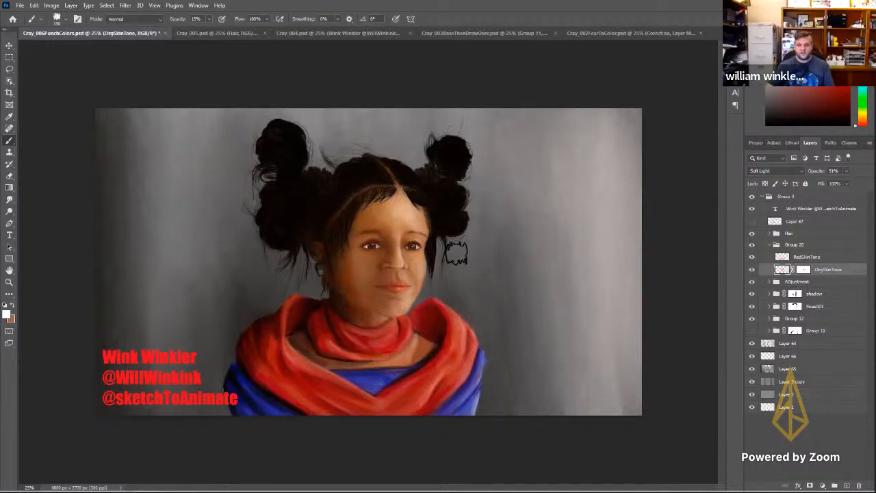
# Step: Enlarge the brush to 300 px and add a new layer directly above RedSkinTone
pyautogui.press(']')
pyautogui.press(']')
pyautogui.press(']')
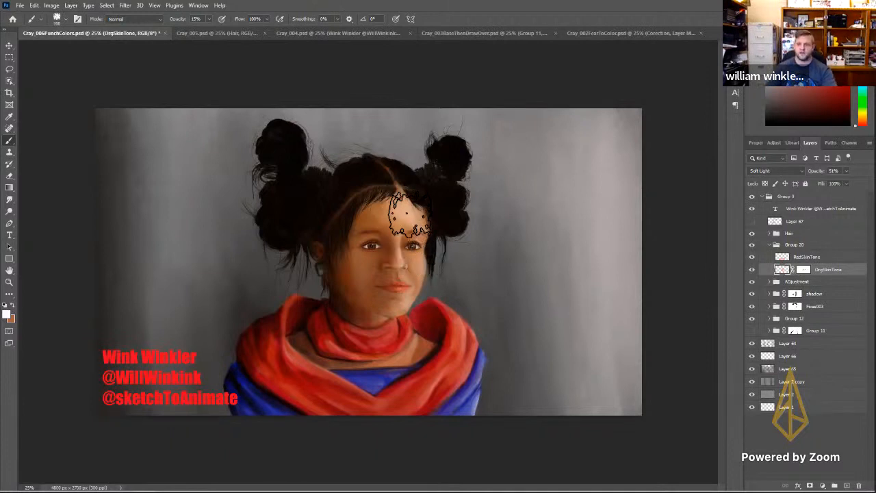
pyautogui.click(817, 256)
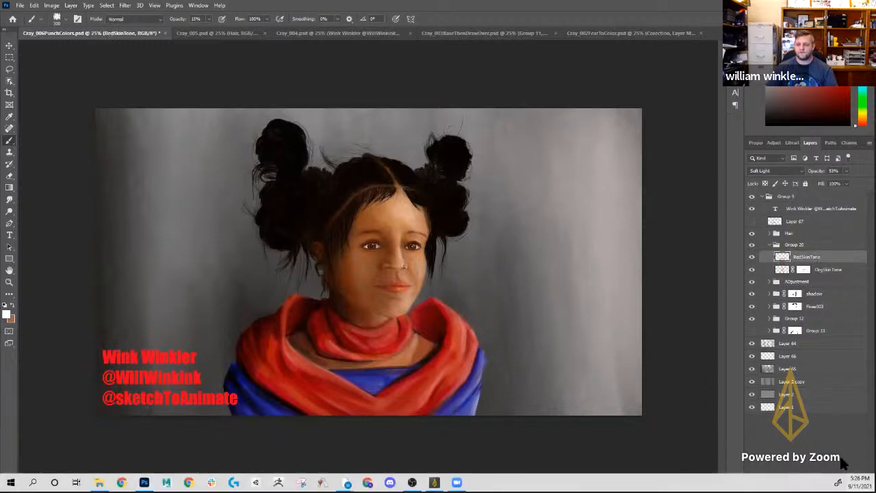
pyautogui.click(858, 481)
pyautogui.click(694, 191)
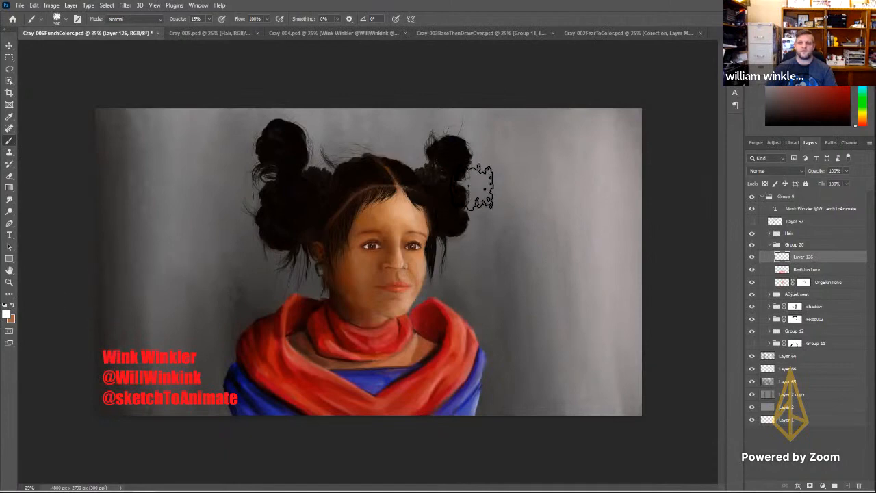
# Step: Set the brush opacity to 100% and choose a near-black foreground colour
pyautogui.click(209, 19)
pyautogui.moveTo(209, 30); pyautogui.dragTo(274, 28)
pyautogui.click(6, 317)
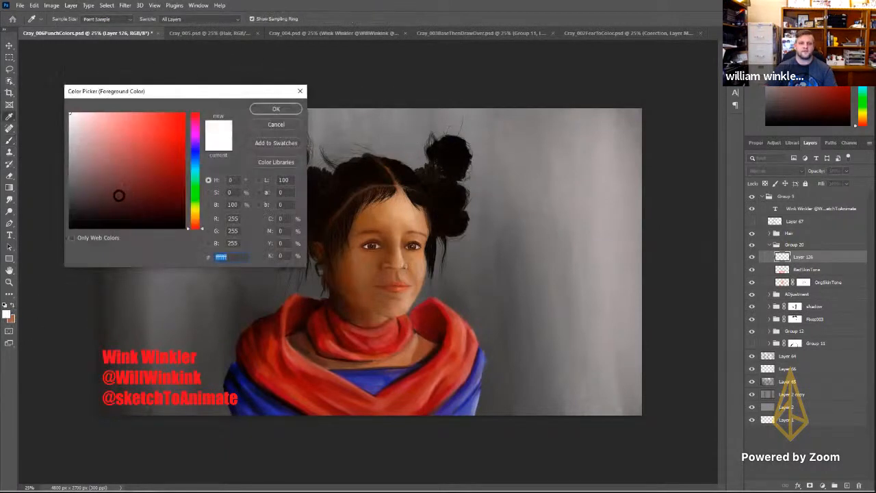
pyautogui.moveTo(119, 196); pyautogui.dragTo(183, 220)
pyautogui.click(281, 108)
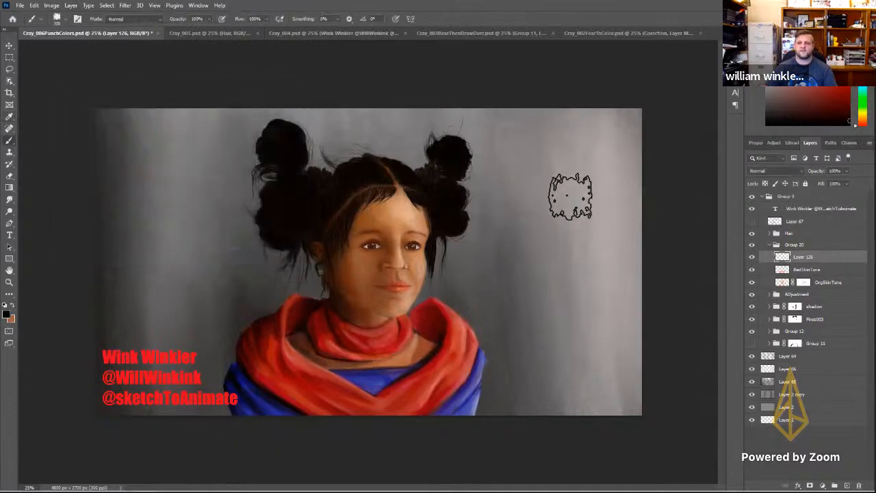
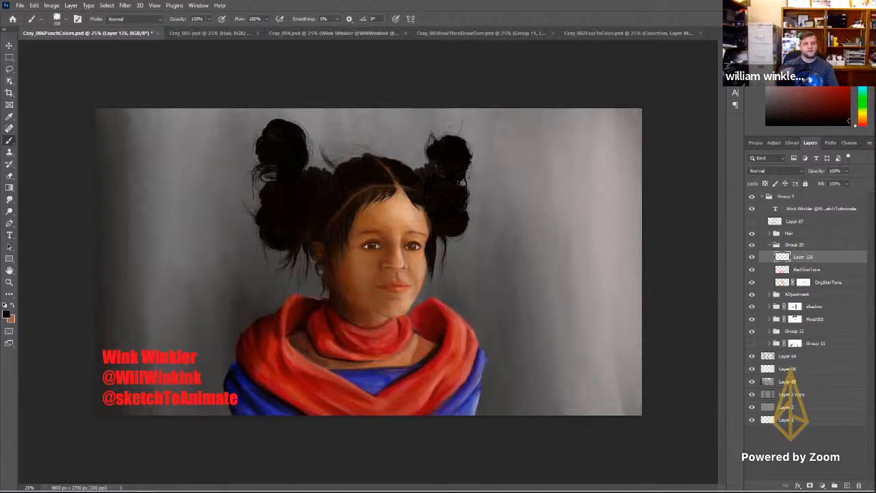
# Step: Choose the Kyle's Paintbox Supreme Spatter & Texture brush and enlarge it to about 1100 px
pyautogui.click(39, 19)
pyautogui.click(57, 18)
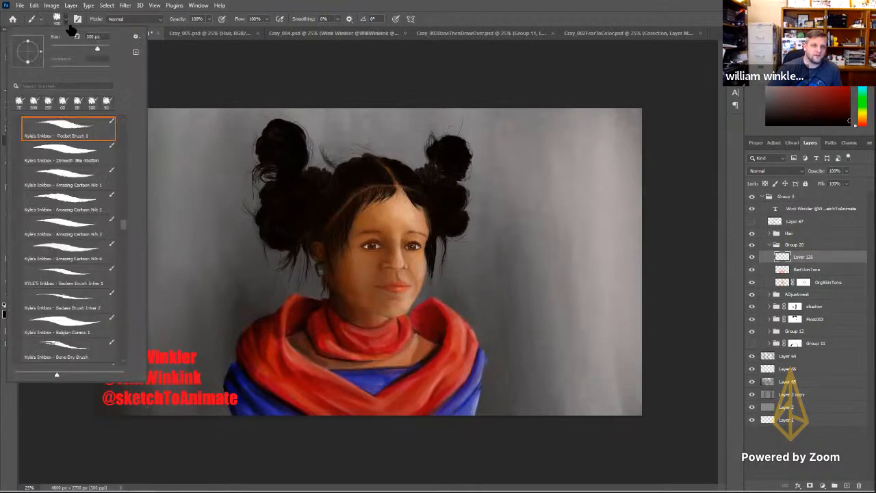
pyautogui.moveTo(120, 221); pyautogui.dragTo(127, 334)
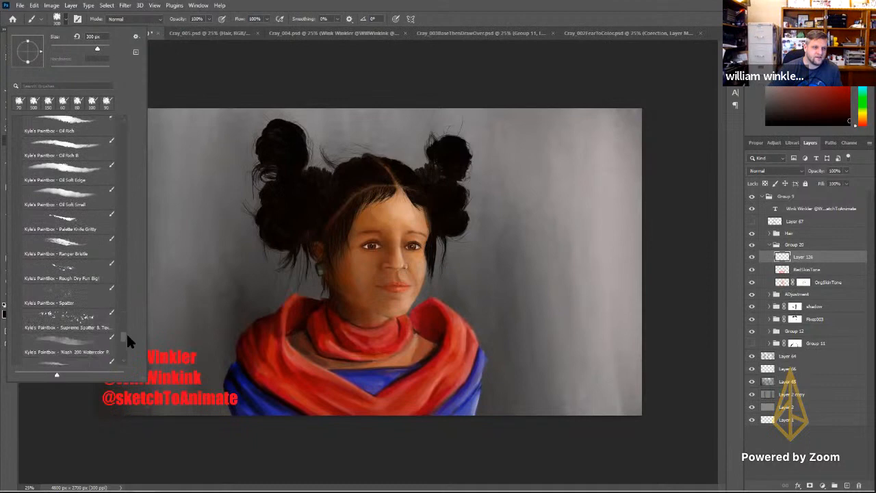
pyautogui.click(76, 325)
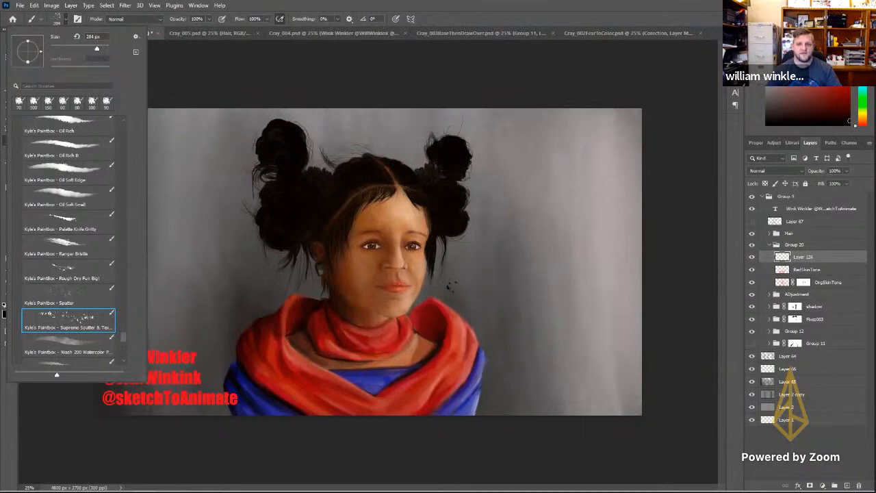
pyautogui.click(495, 96)
pyautogui.press(']')
pyautogui.press(']')
pyautogui.press(']')
pyautogui.press(']')
pyautogui.press(']')
pyautogui.press(']')
pyautogui.press(']')
pyautogui.press(']')
pyautogui.press(']')
pyautogui.press(']')
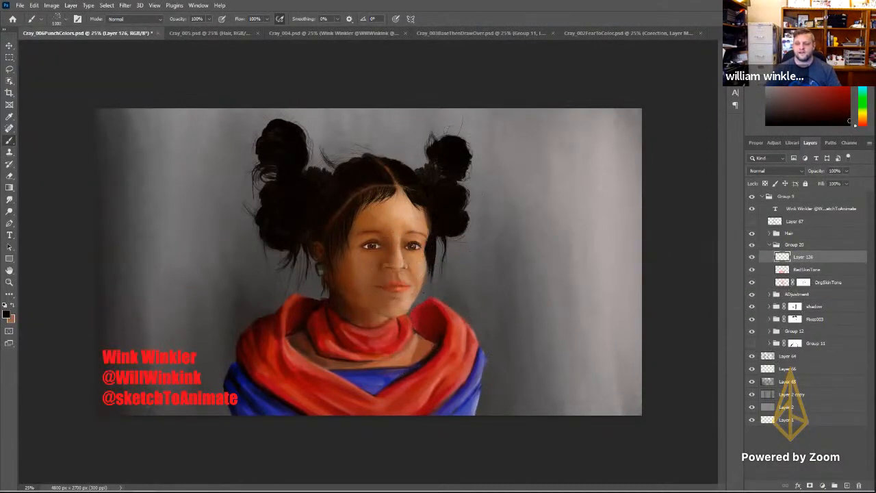
# Step: Add a new layer above Layer 126 and set the foreground colour to dark red #900808
pyautogui.click(848, 486)
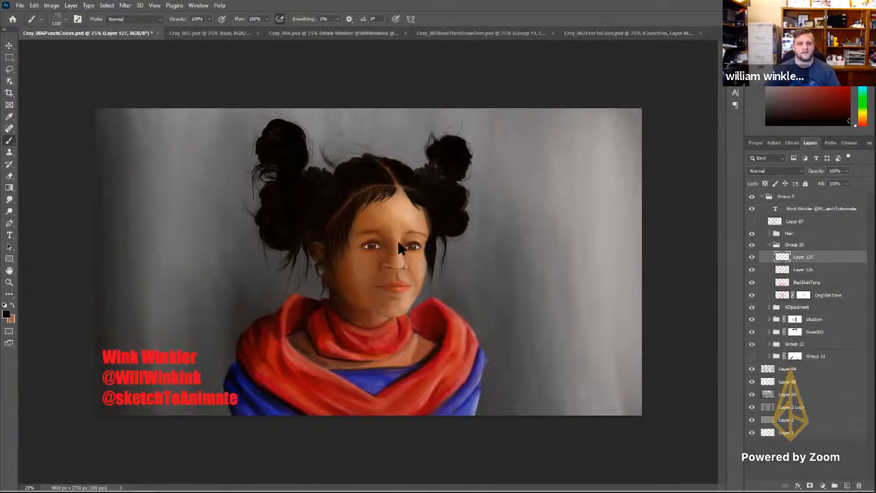
pyautogui.click(8, 317)
pyautogui.moveTo(147, 153); pyautogui.dragTo(178, 163)
pyautogui.click(267, 110)
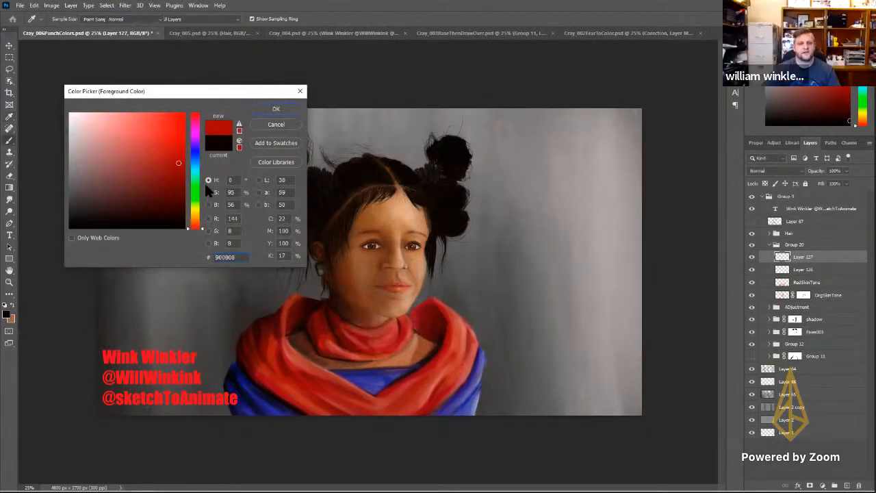
# Step: Swap the foreground and background colours and set the new foreground to burnt orange #a04118
pyautogui.click(12, 305)
pyautogui.click(9, 317)
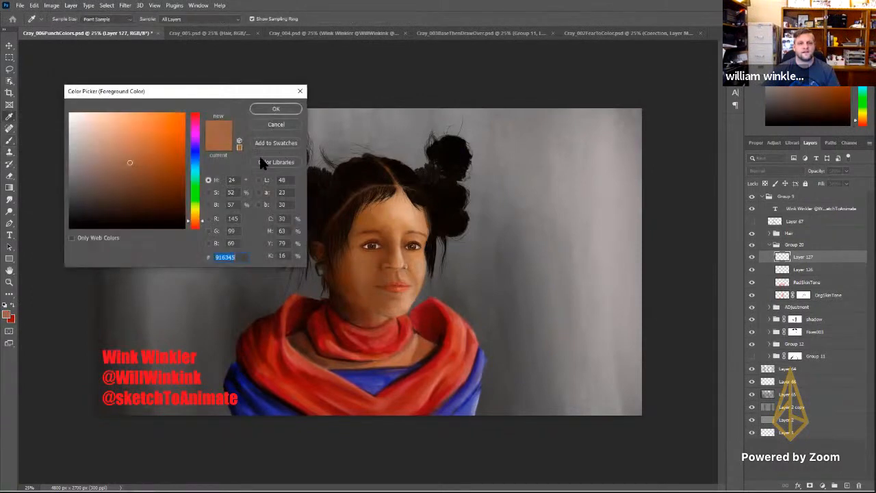
pyautogui.moveTo(195, 209); pyautogui.dragTo(196, 221)
pyautogui.moveTo(165, 166); pyautogui.dragTo(167, 156)
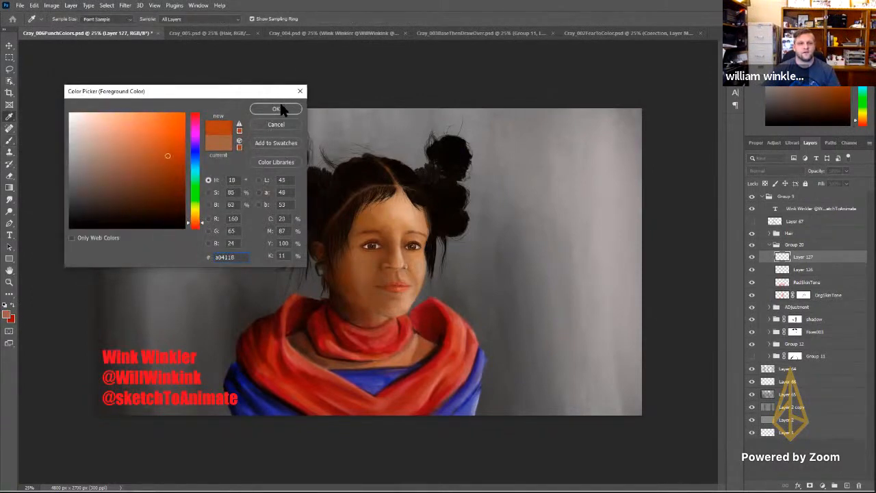
pyautogui.click(277, 108)
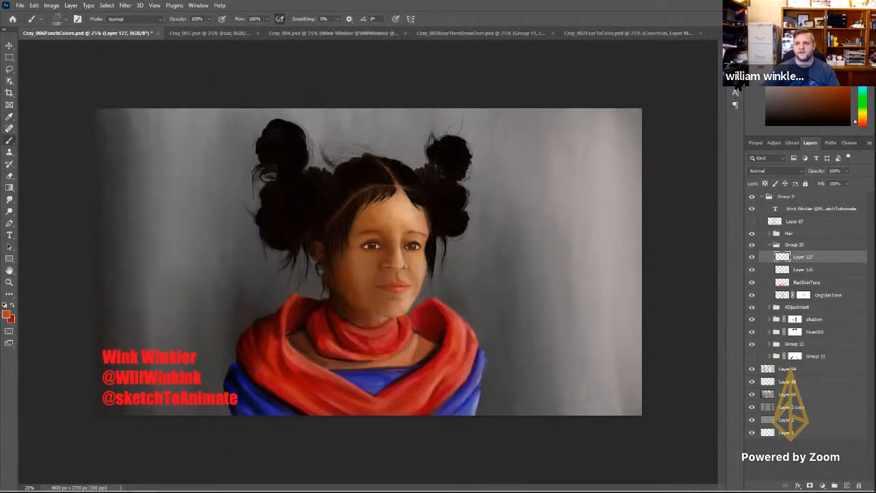
# Step: Turn on the brush's Color Dynamics with foreground/background jitter 37%, hue and saturation jitter 8%, and brightness jitter 7%
pyautogui.click(733, 63)
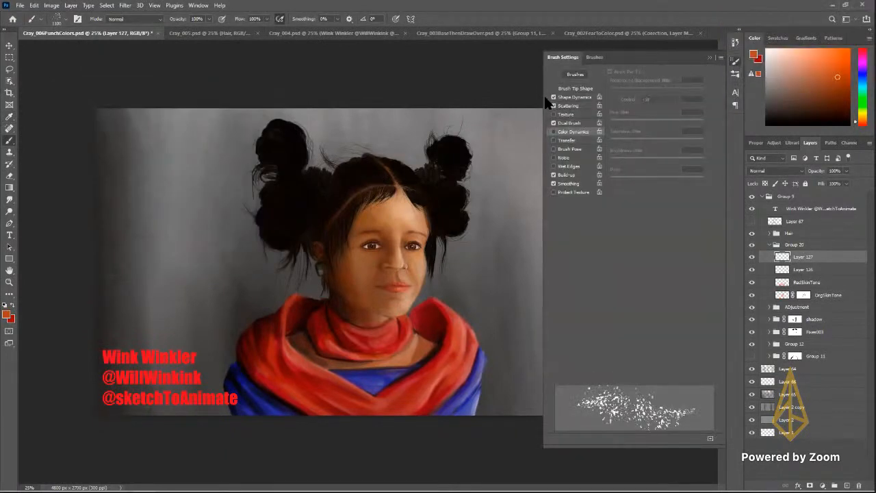
pyautogui.moveTo(640, 90); pyautogui.dragTo(644, 91)
pyautogui.moveTo(611, 122); pyautogui.dragTo(618, 141)
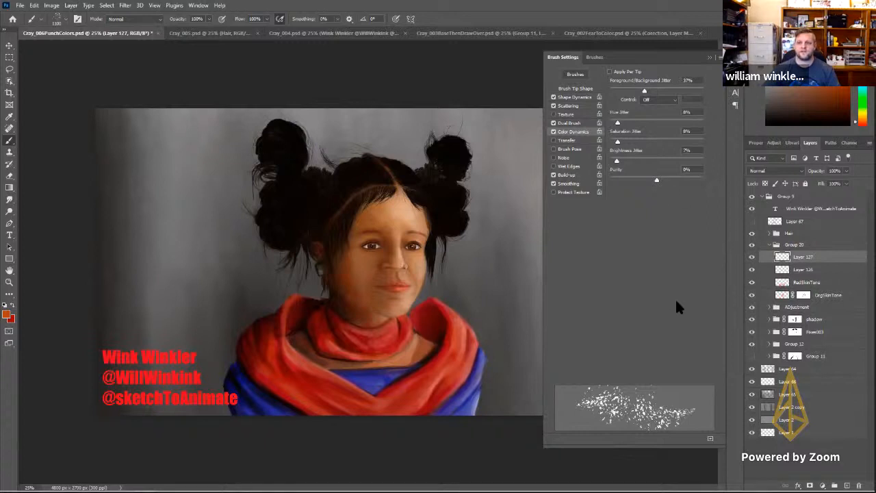
pyautogui.click(508, 30)
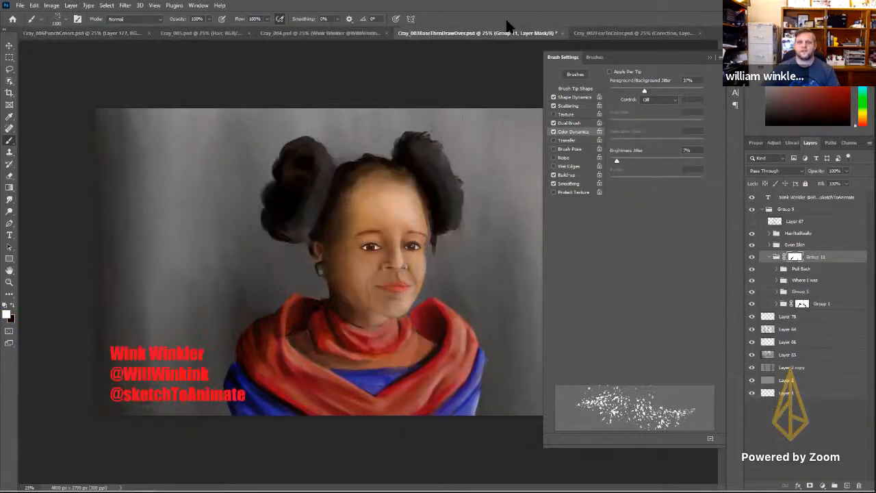
pyautogui.click(136, 32)
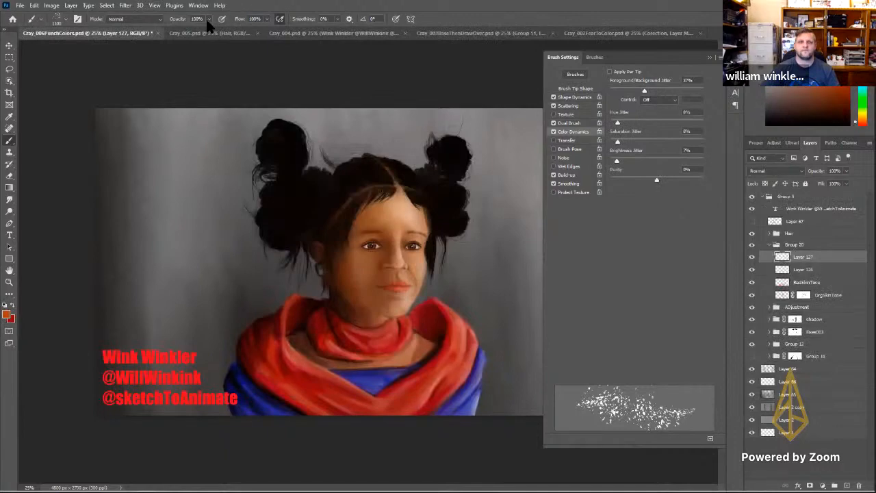
# Step: Lower the brush opacity to 63% and hide the brush settings
pyautogui.click(208, 19)
pyautogui.moveTo(209, 29); pyautogui.dragTo(194, 28)
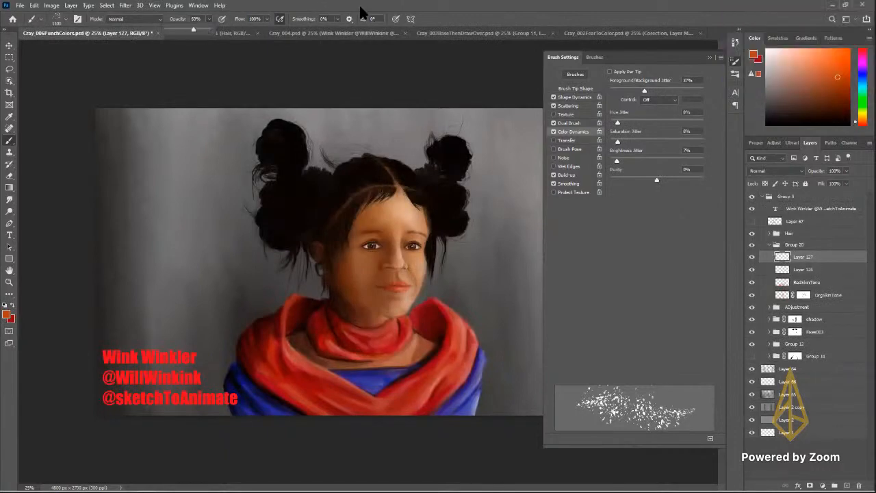
pyautogui.click(735, 63)
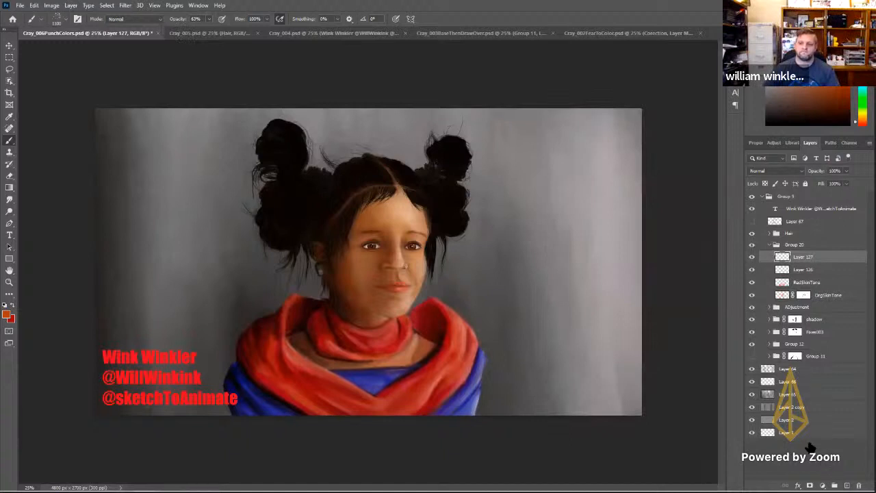
# Step: Spatter orange texture over the face and neck on a new layer, and lower that layer's opacity to 32%
pyautogui.click(847, 486)
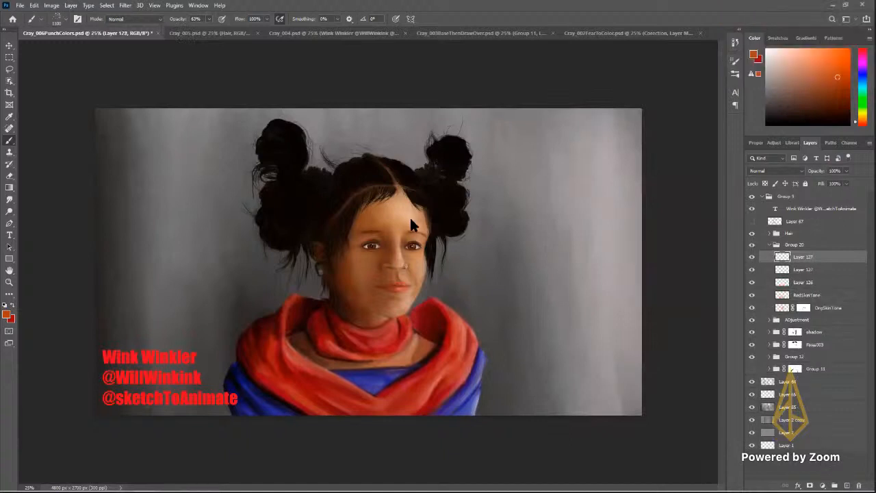
pyautogui.moveTo(415, 219); pyautogui.dragTo(353, 298)
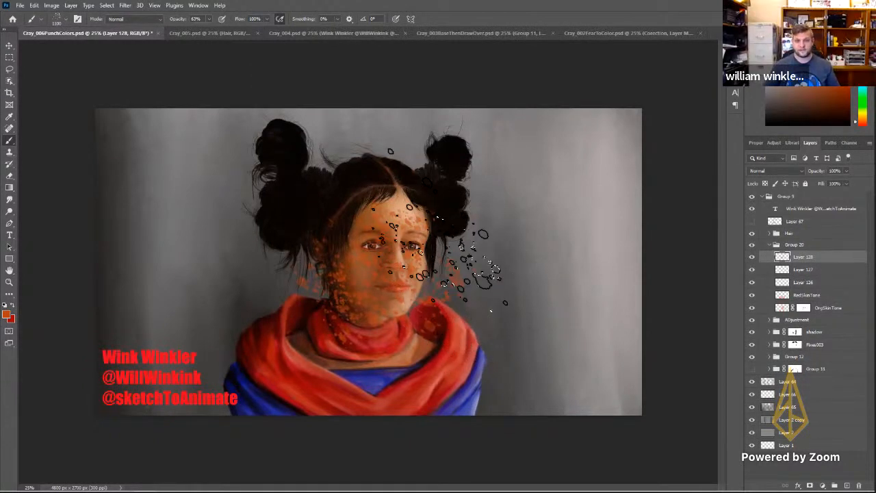
pyautogui.click(361, 295)
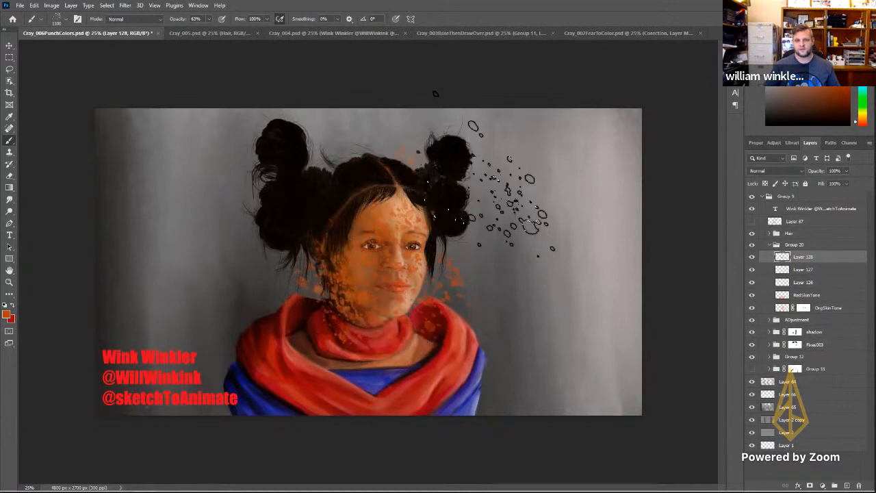
pyautogui.click(441, 240)
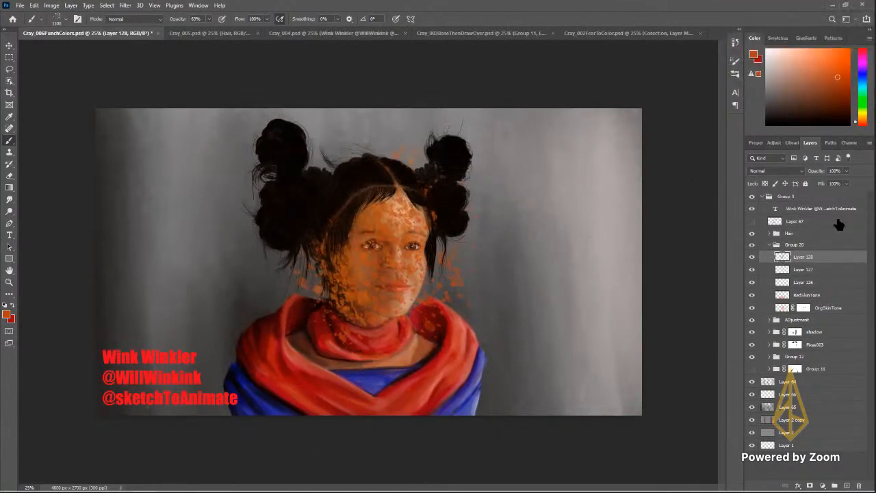
pyautogui.click(846, 171)
pyautogui.moveTo(821, 181); pyautogui.dragTo(817, 180)
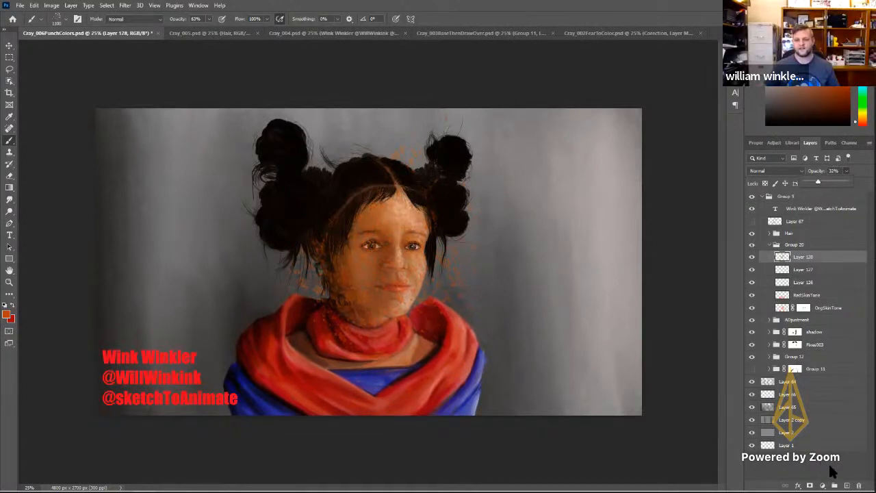
# Step: Swap the brush colour to red and spatter red texture over the face and neck on a new layer
pyautogui.click(847, 485)
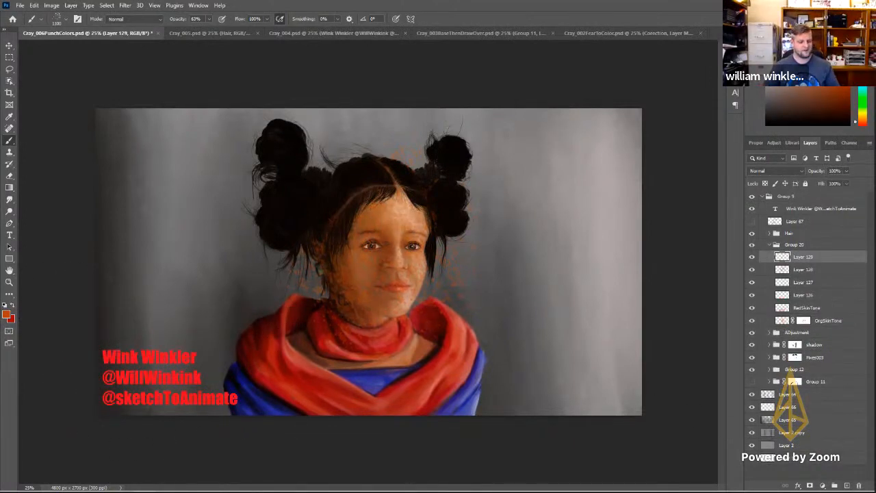
pyautogui.press('x')
pyautogui.hotkey('ctrl', 'z')
pyautogui.click(426, 212)
pyautogui.click(332, 273)
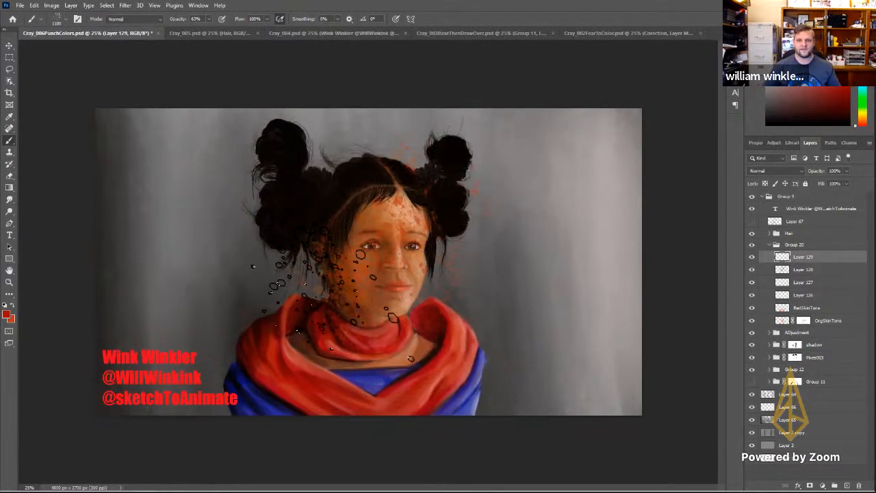
pyautogui.click(425, 253)
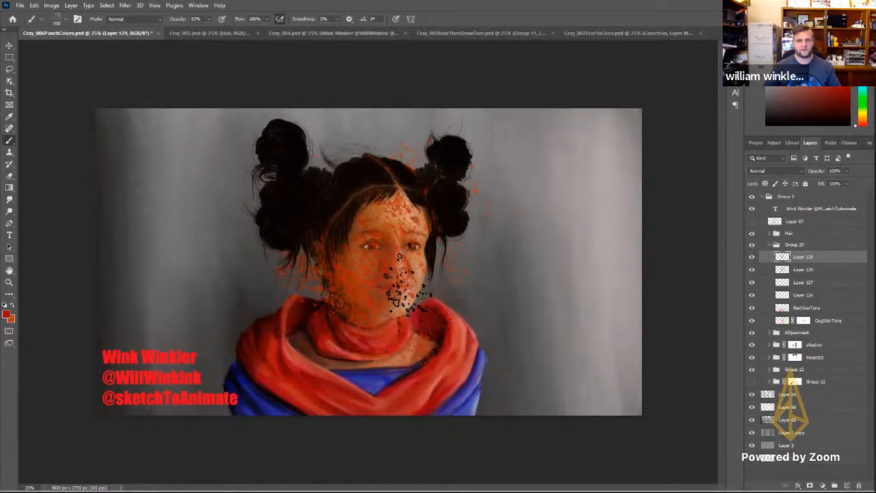
pyautogui.moveTo(401, 343)
pyautogui.mouseDown()
pyautogui.moveTo(383, 263)
pyautogui.moveTo(387, 212)
pyautogui.mouseUp()
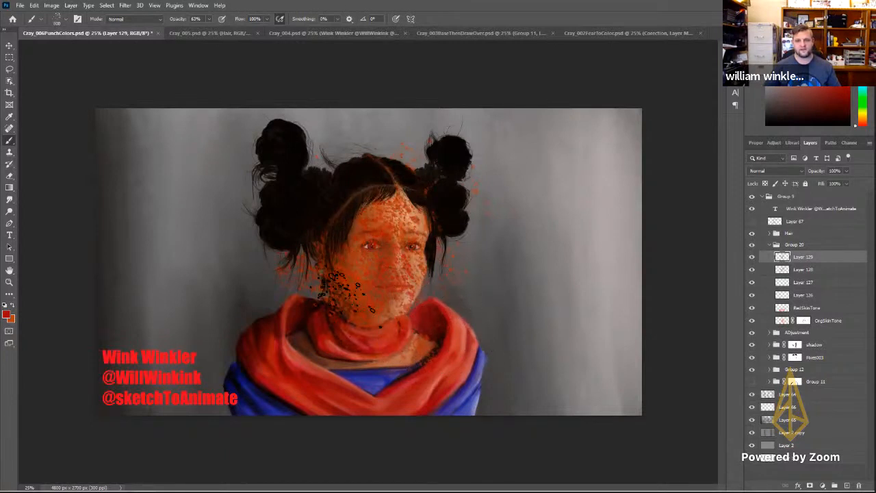
# Step: Lower the red spatter layer's opacity to 24% and the orange spatter layer's opacity to 14%
pyautogui.click(847, 171)
pyautogui.moveTo(848, 182); pyautogui.dragTo(813, 182)
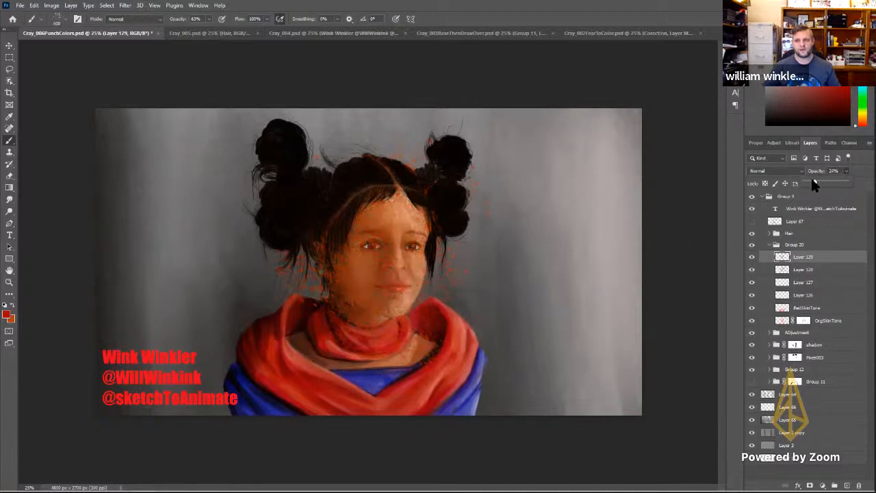
pyautogui.click(798, 271)
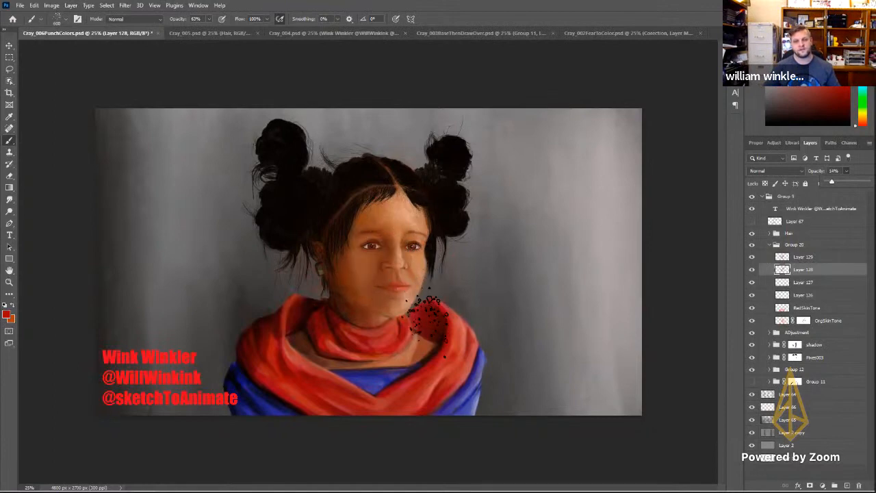
# Step: Hide Layer 128, Layer 129 and Layer 127 to show the portrait without their spattered texture
pyautogui.click(752, 270)
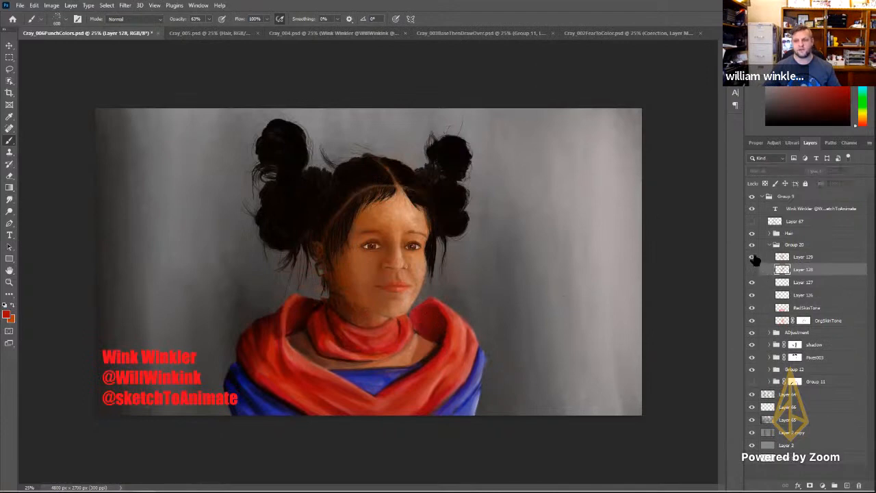
pyautogui.click(753, 257)
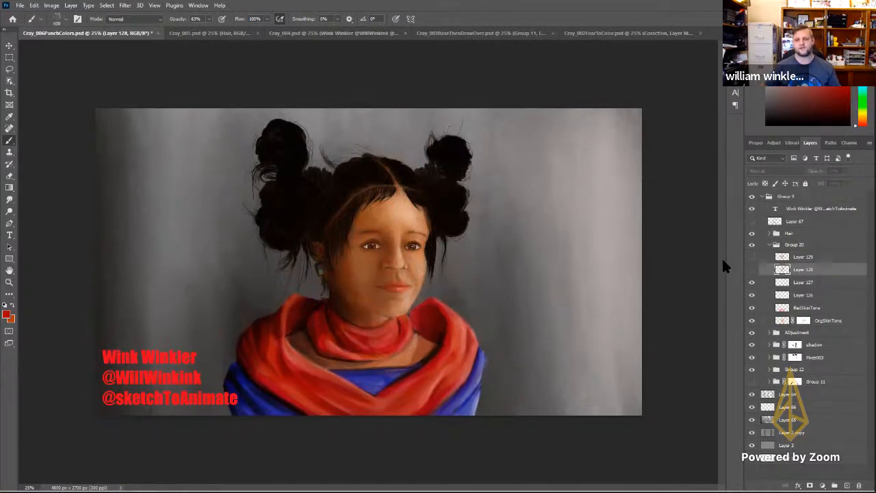
pyautogui.click(753, 282)
pyautogui.click(750, 293)
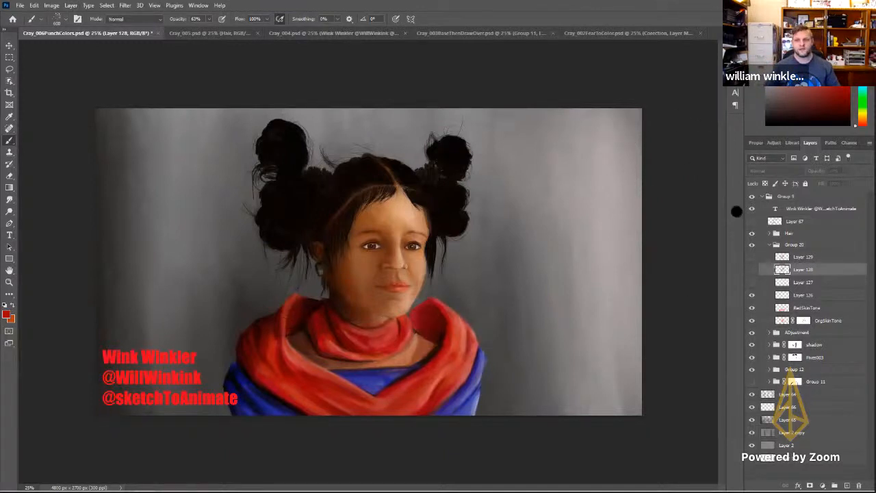
# Step: Switch to Cray_002FearToColor.psd and preview the Soft Light blend mode on the Corection group, keeping Pass Through
pyautogui.click(646, 33)
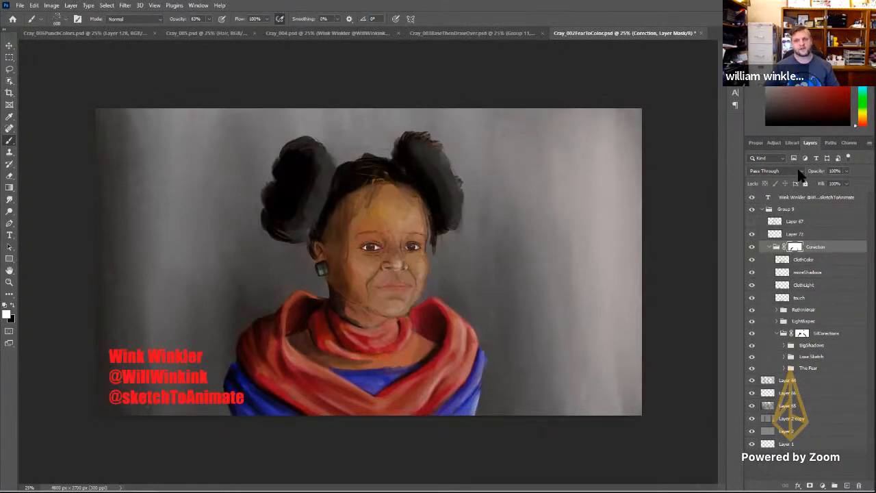
pyautogui.click(797, 171)
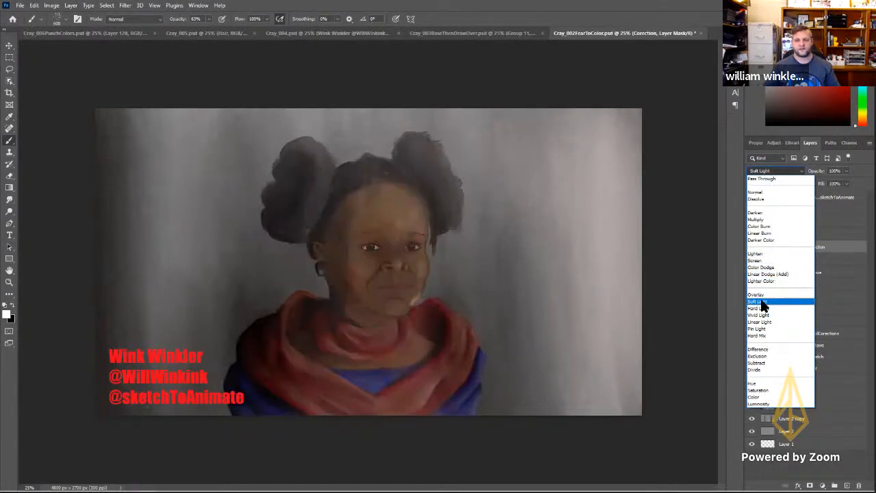
pyautogui.click(732, 184)
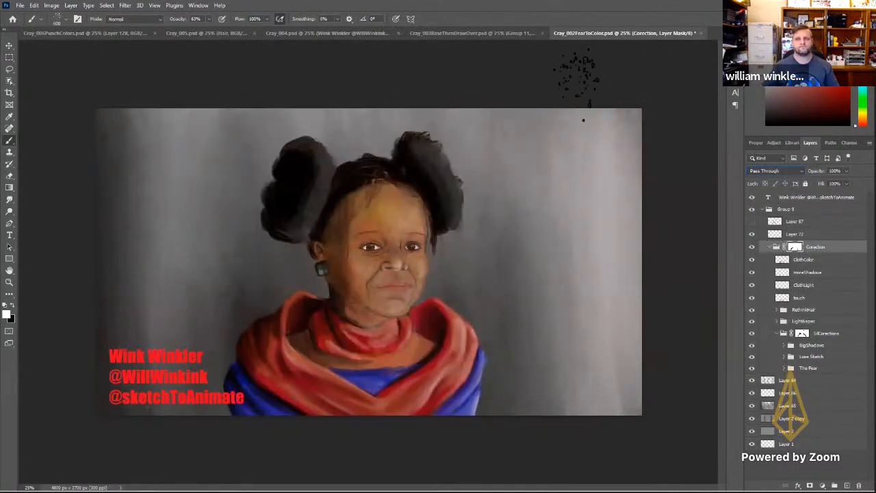
# Step: Compare the successive portrait versions from Cray_003 through Cray_005, ending on Cray_006PunchColors.psd
pyautogui.click(471, 33)
pyautogui.click(329, 35)
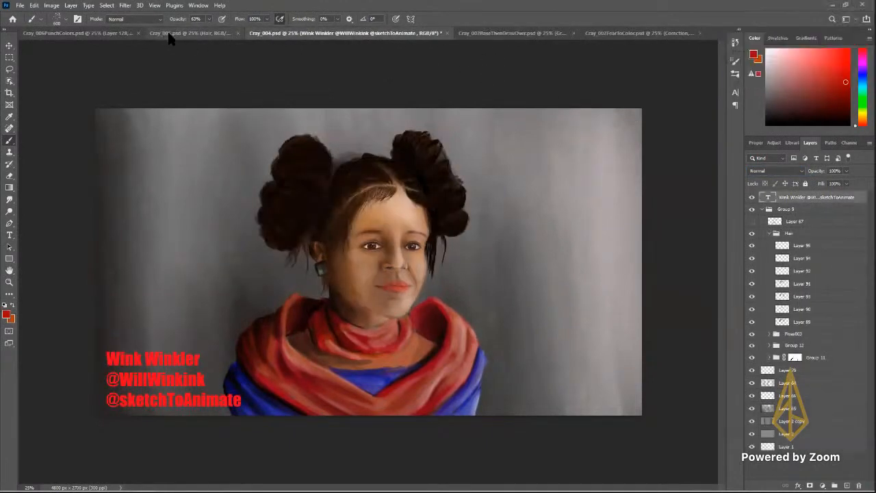
pyautogui.click(172, 34)
pyautogui.click(107, 34)
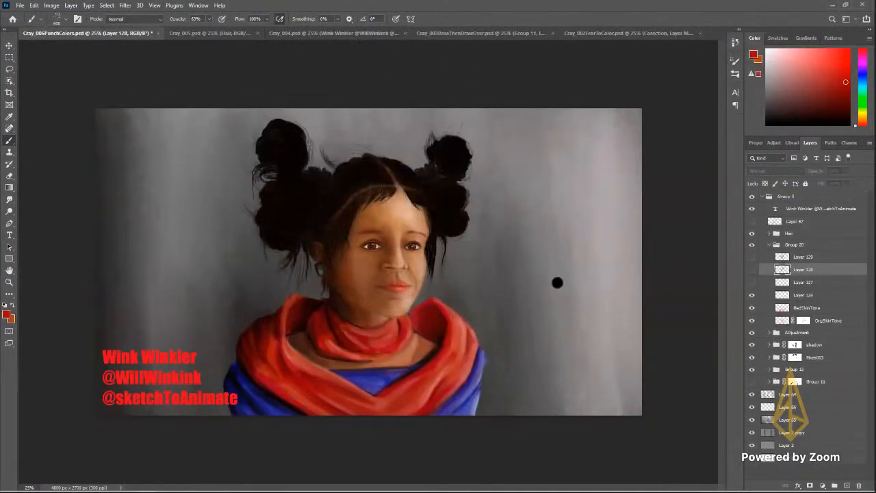